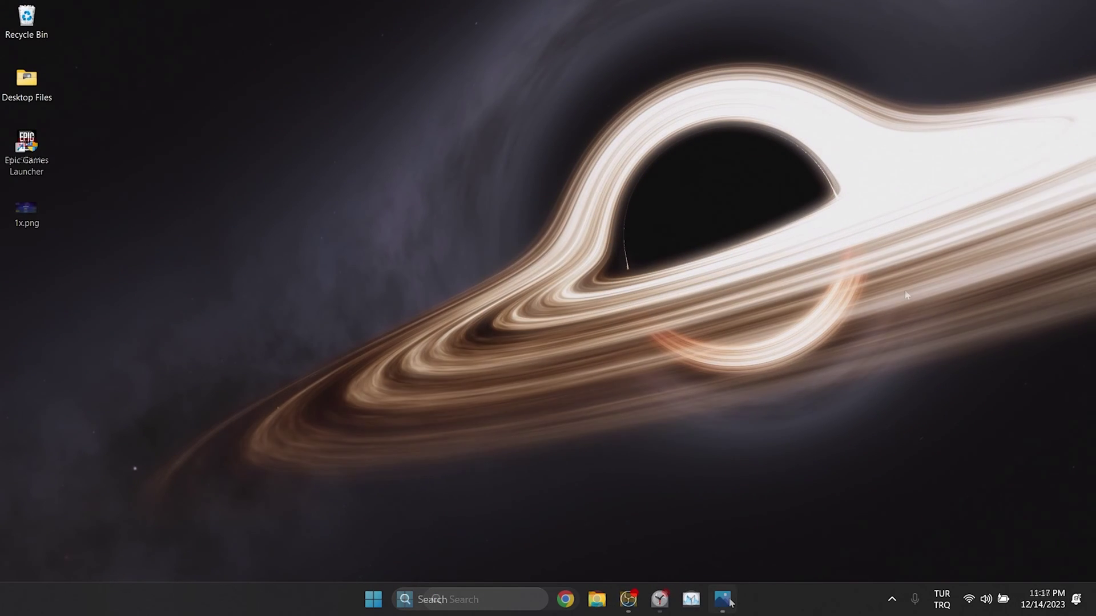
# Review the error screenshot and check for running processes named 'fortnite'
pyautogui.click(724, 600)
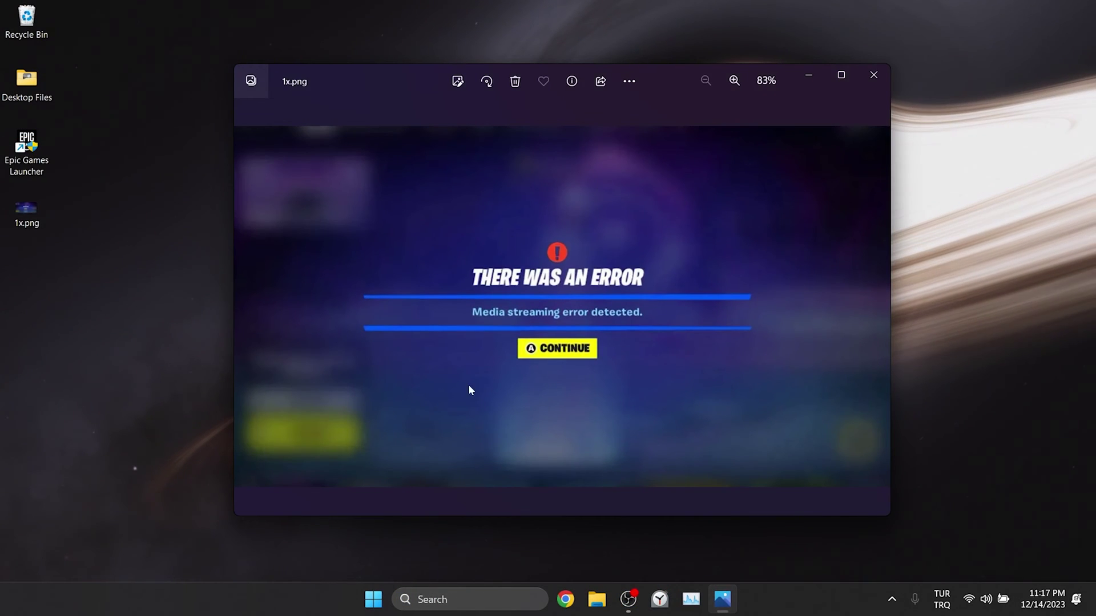
pyautogui.click(879, 75)
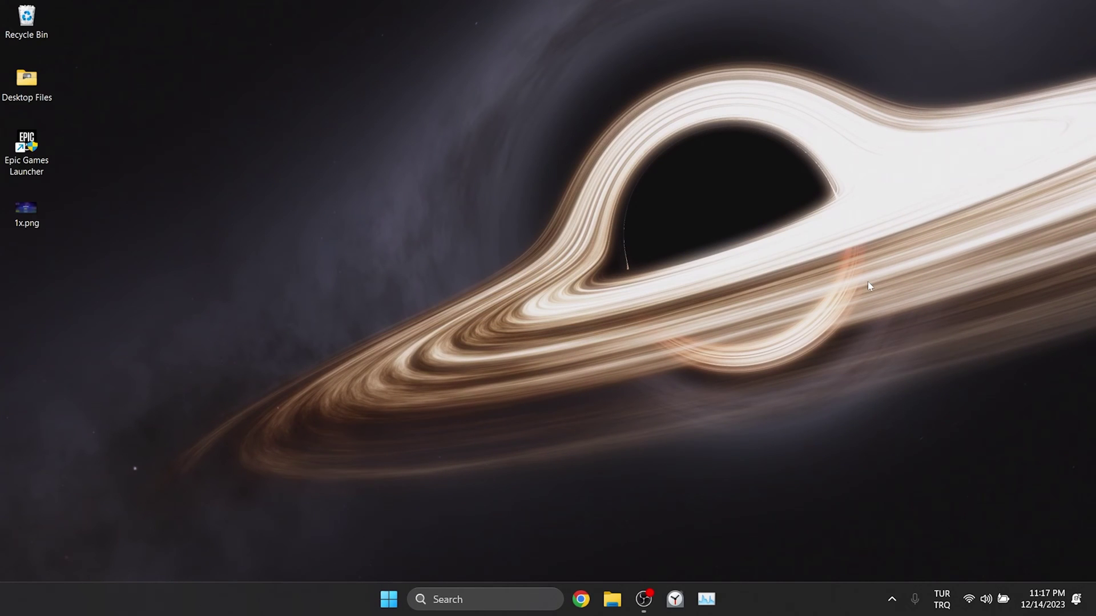
pyautogui.click(708, 603)
pyautogui.click(576, 71)
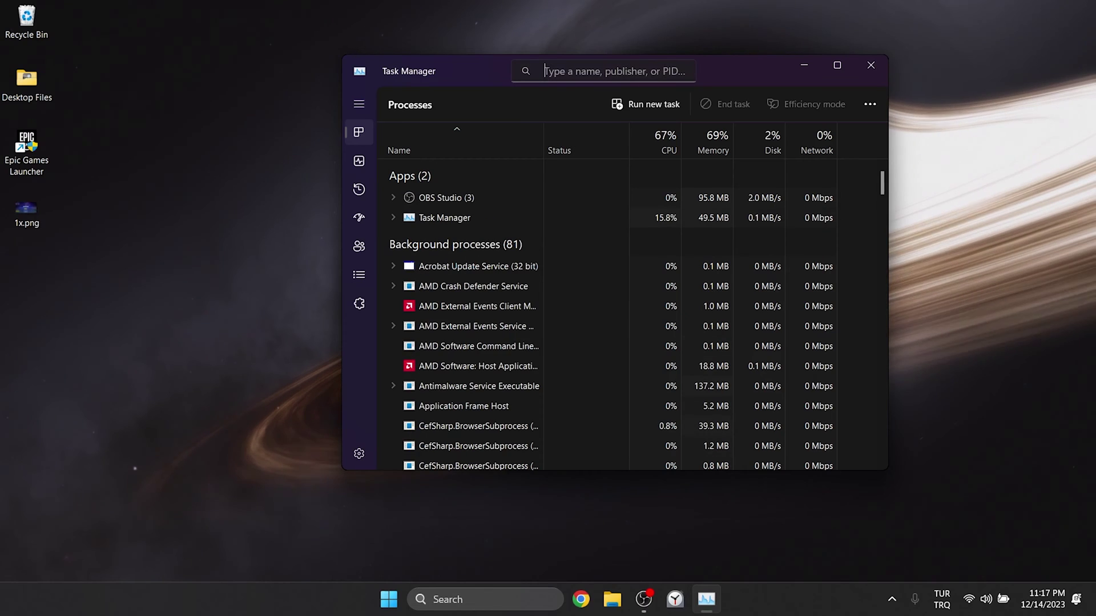
pyautogui.write('fortnite')
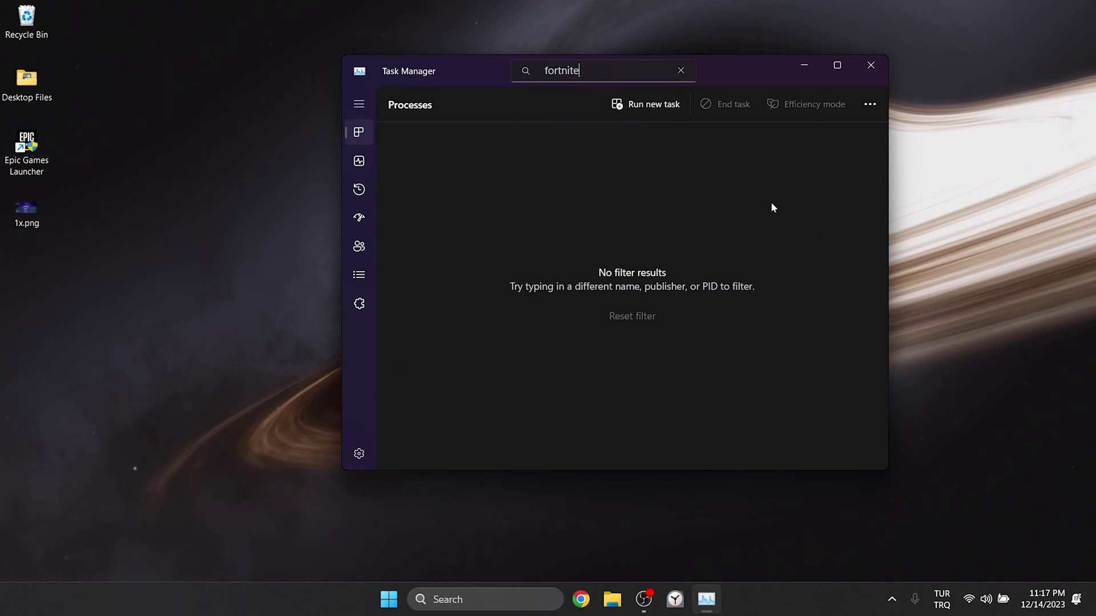
pyautogui.click(861, 69)
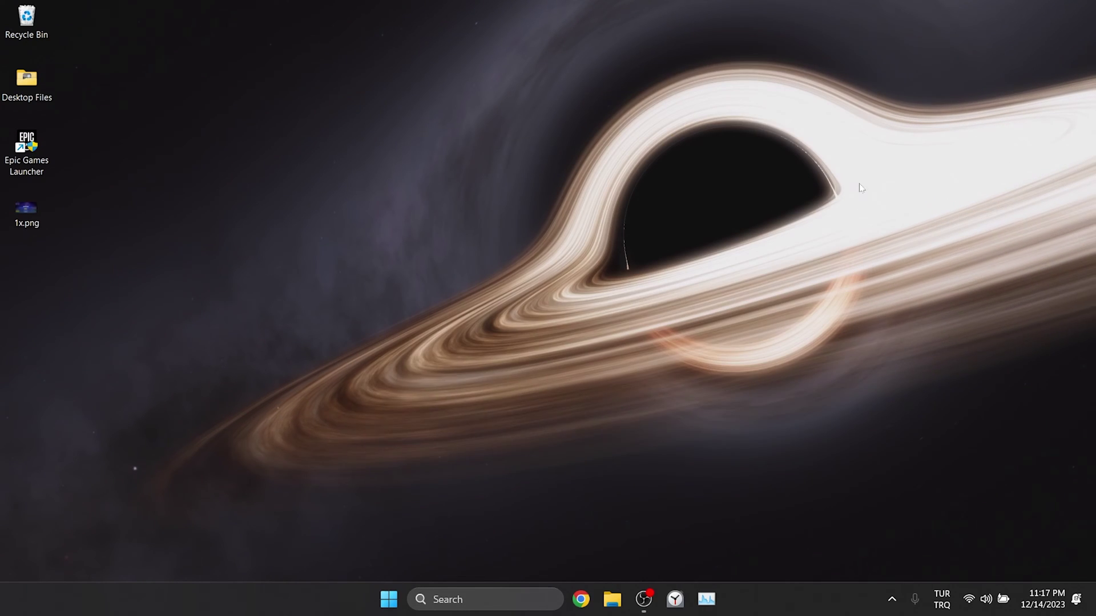
# Open the AppData\Local folder by running %localappdata% from the Run dialog
pyautogui.click(434, 600)
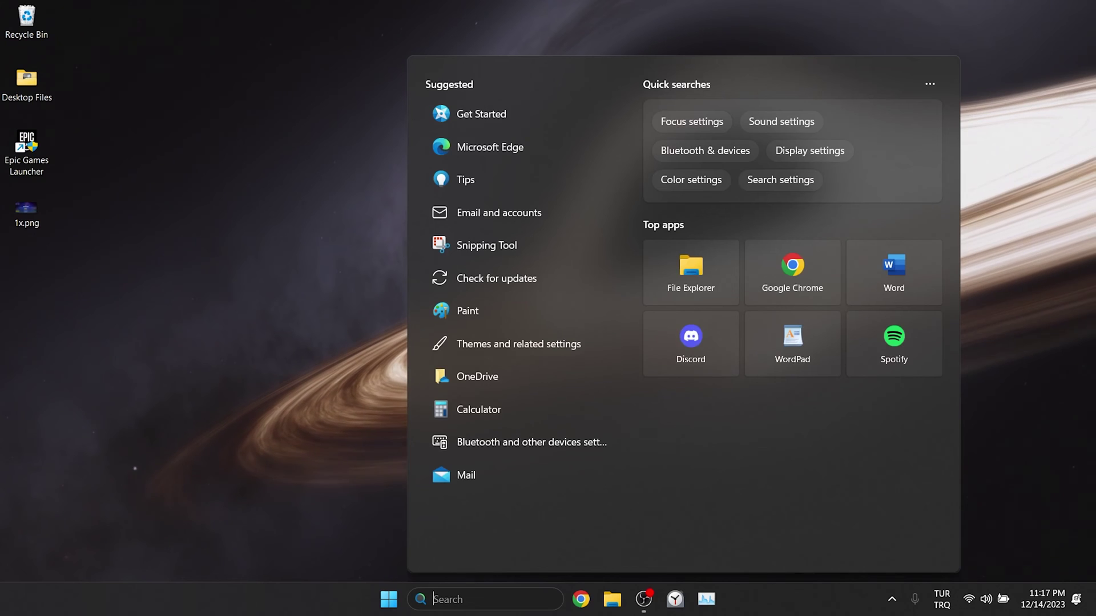
pyautogui.write('run')
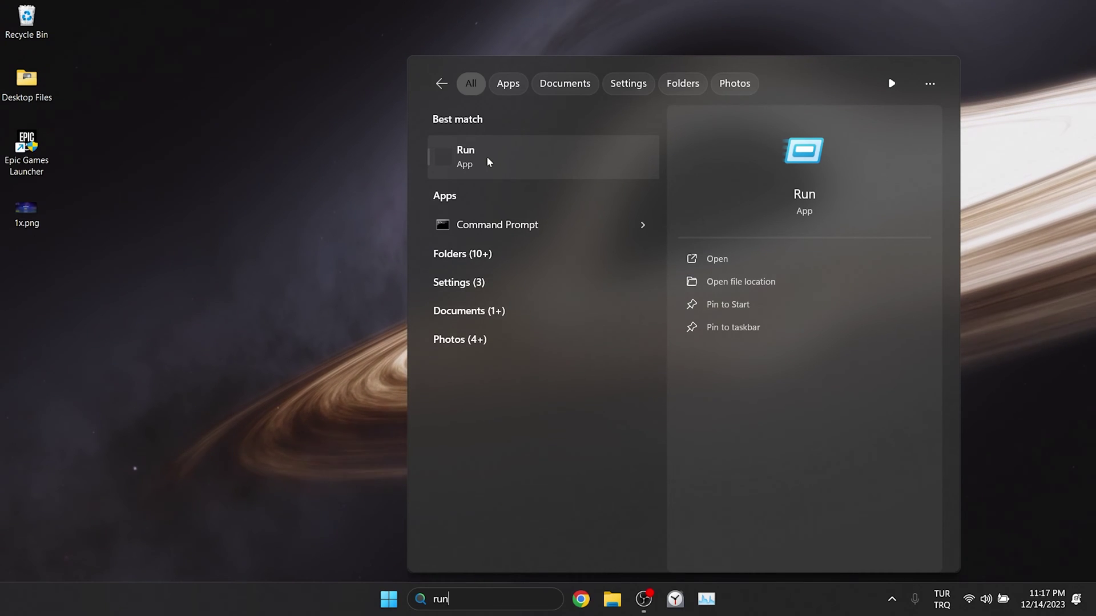
pyautogui.click(486, 155)
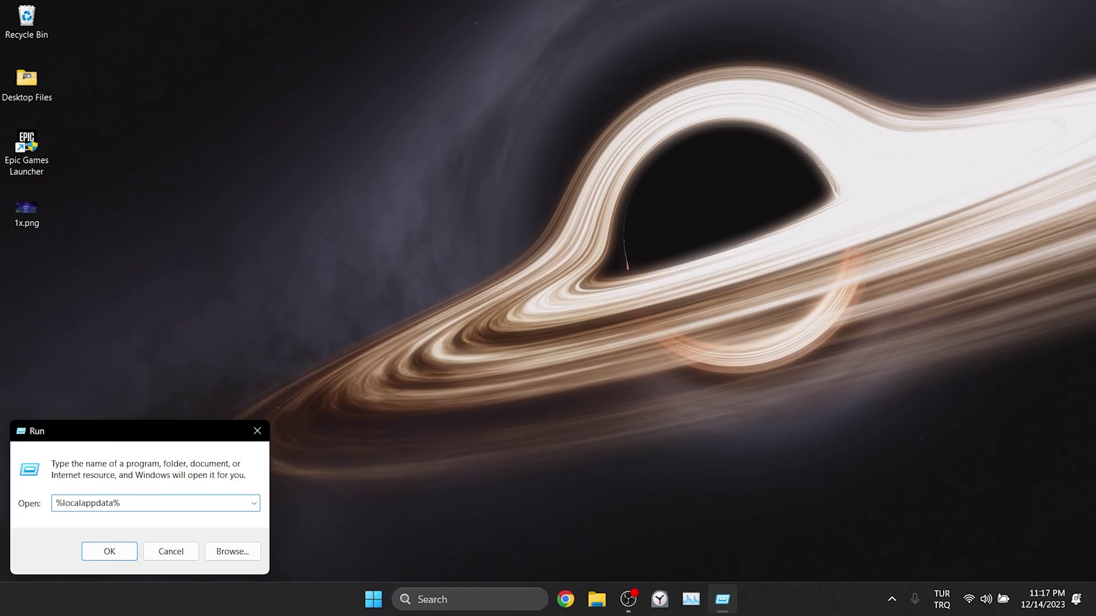
pyautogui.press('End')
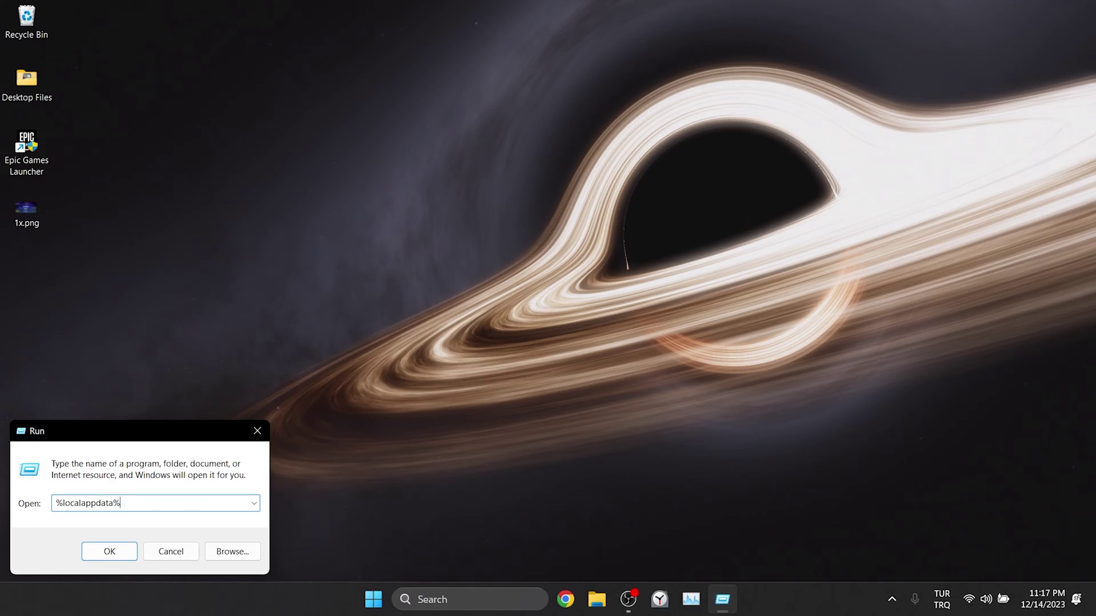
pyautogui.click(108, 549)
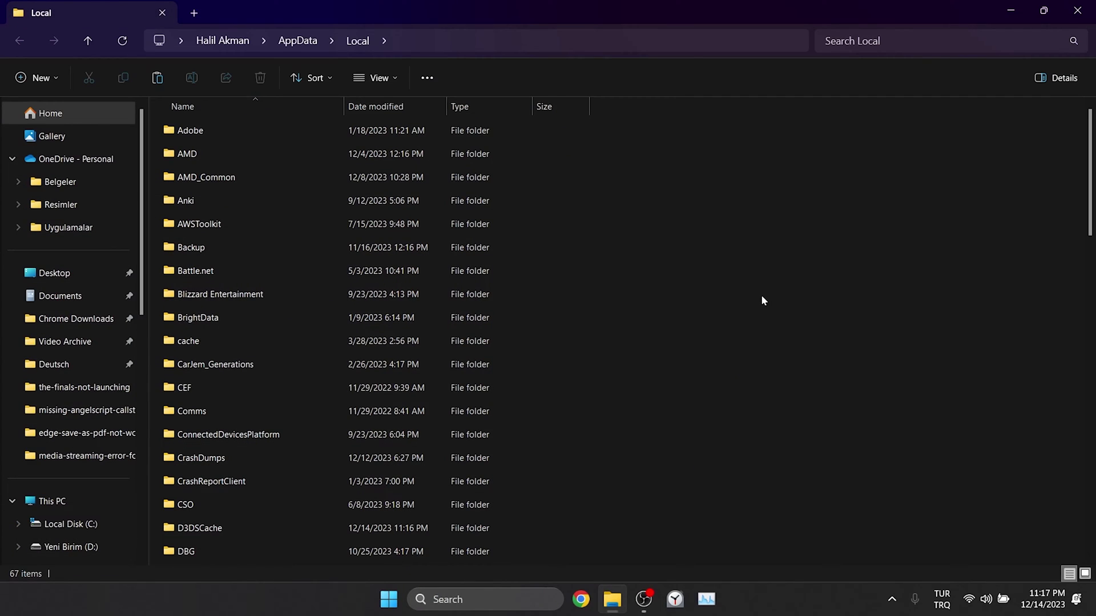
# Delete the EpicGamesLauncher folder from AppData\Local
pyautogui.press('e')
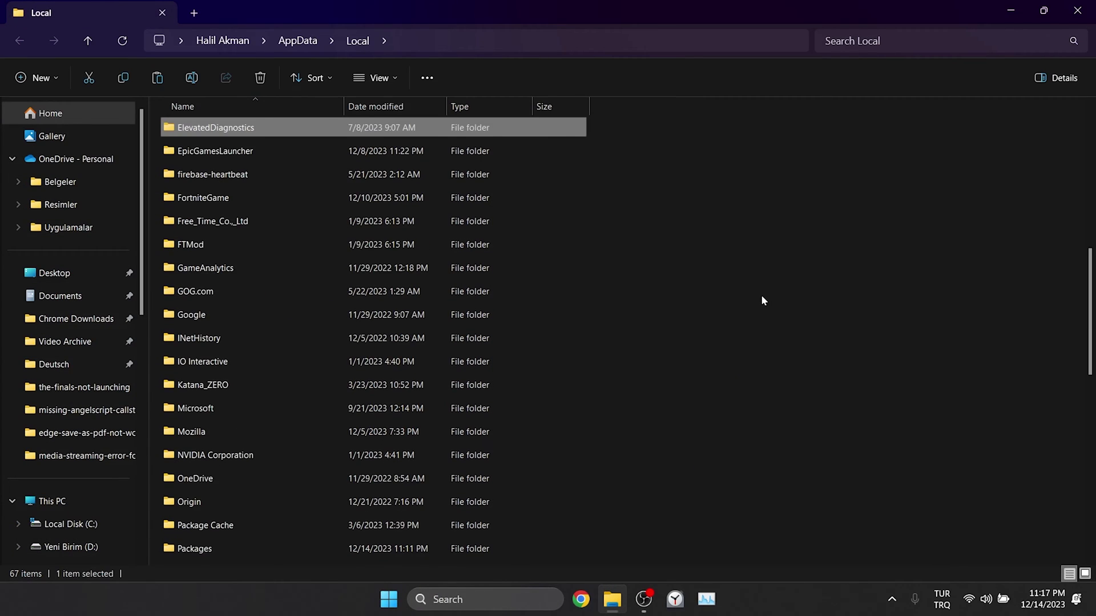
pyautogui.click(204, 151)
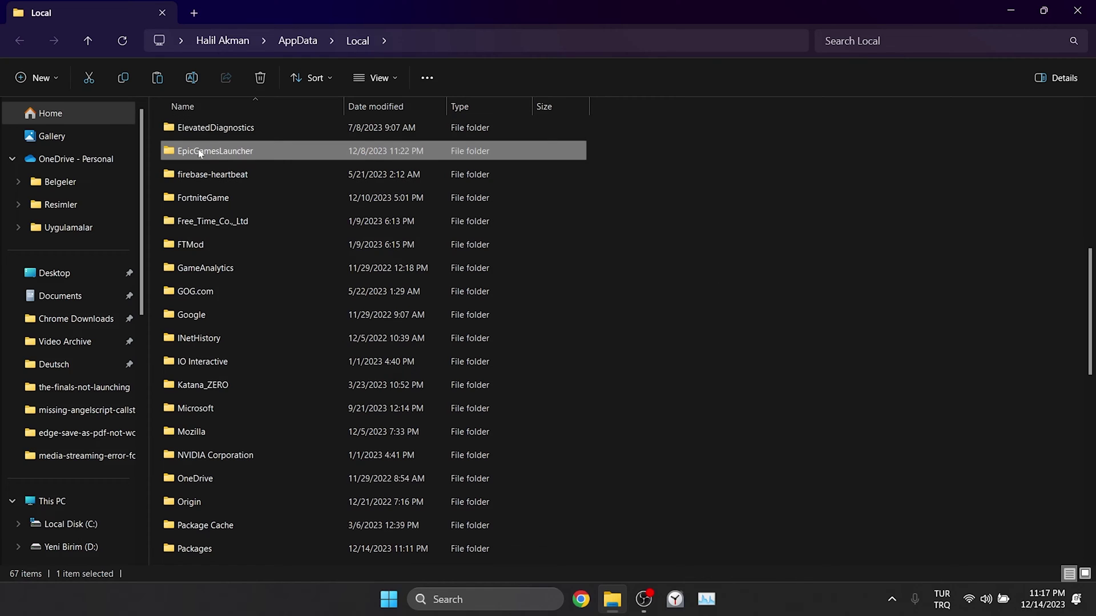
pyautogui.rightClick(204, 152)
pyautogui.click(337, 160)
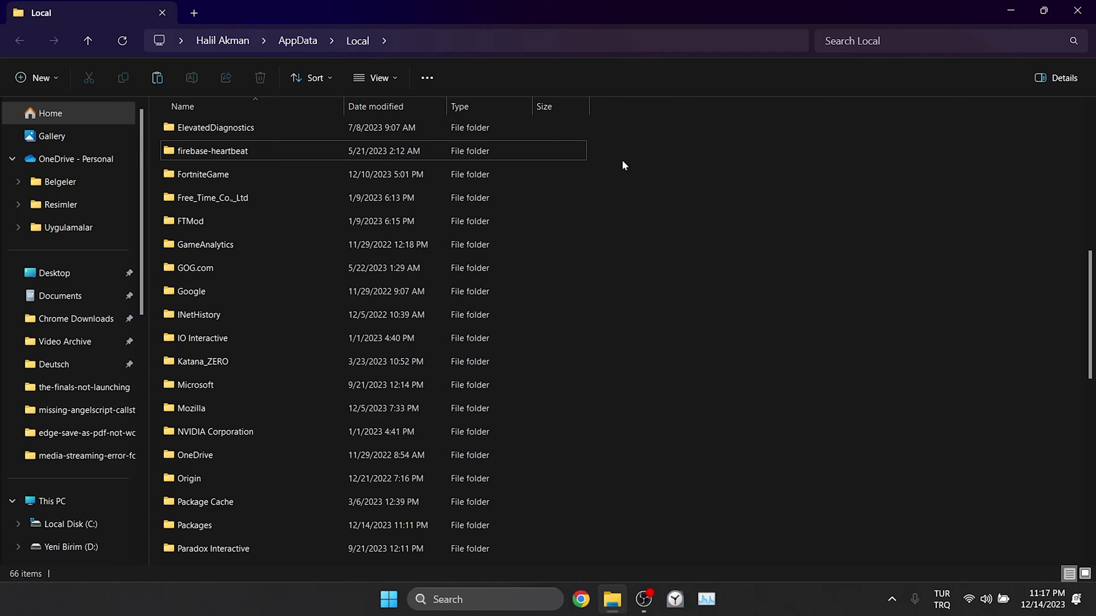
# Delete the FortniteGame folder too and close the AppData\Local window
pyautogui.rightClick(208, 174)
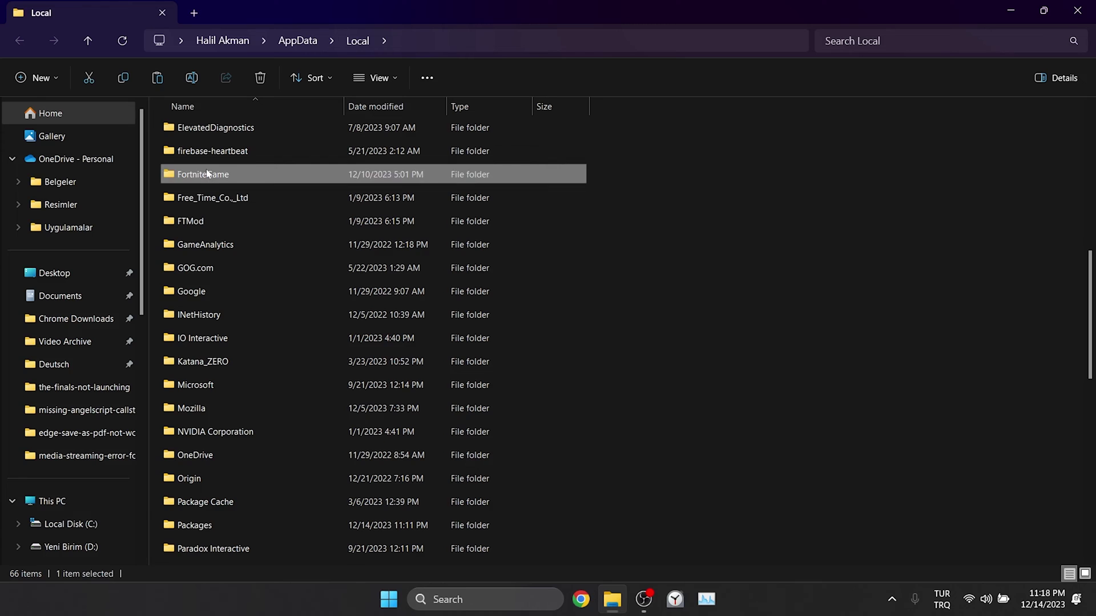
pyautogui.click(337, 186)
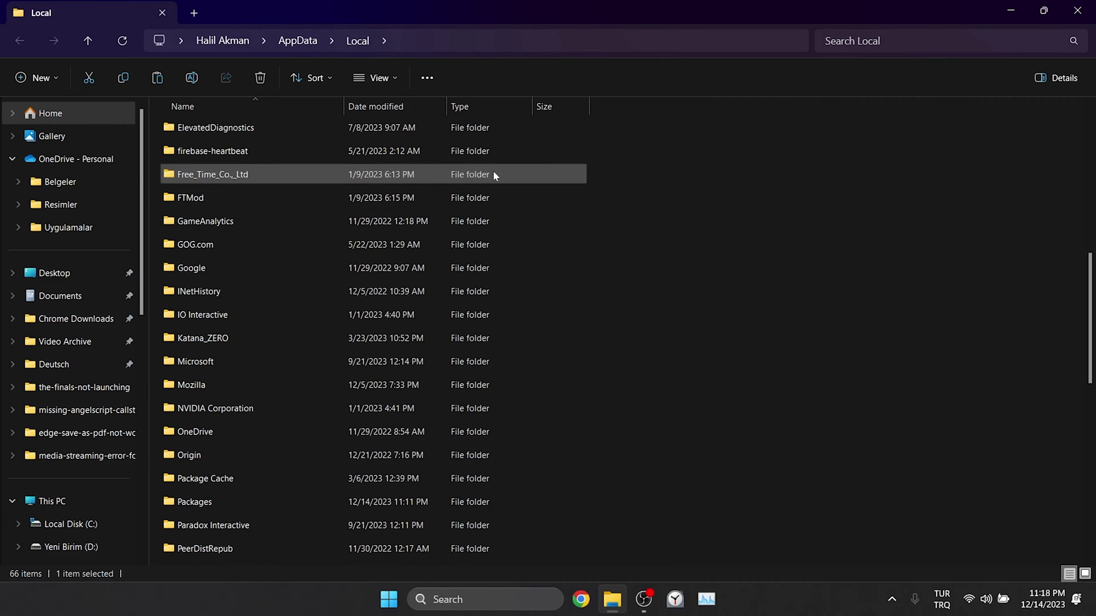
pyautogui.scroll(1, 651, 175)
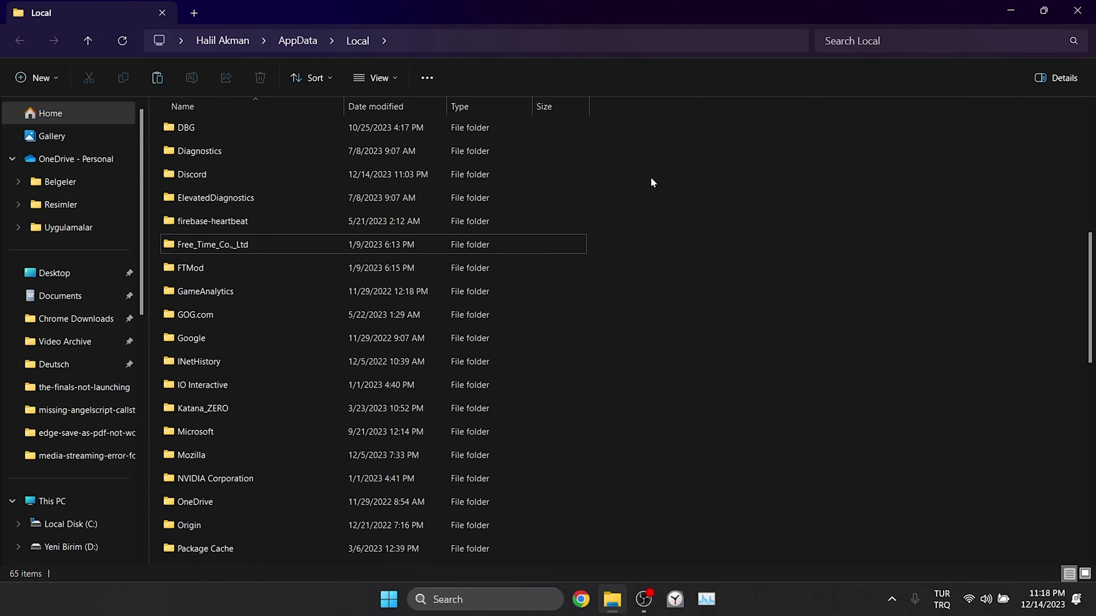
pyautogui.click(1078, 10)
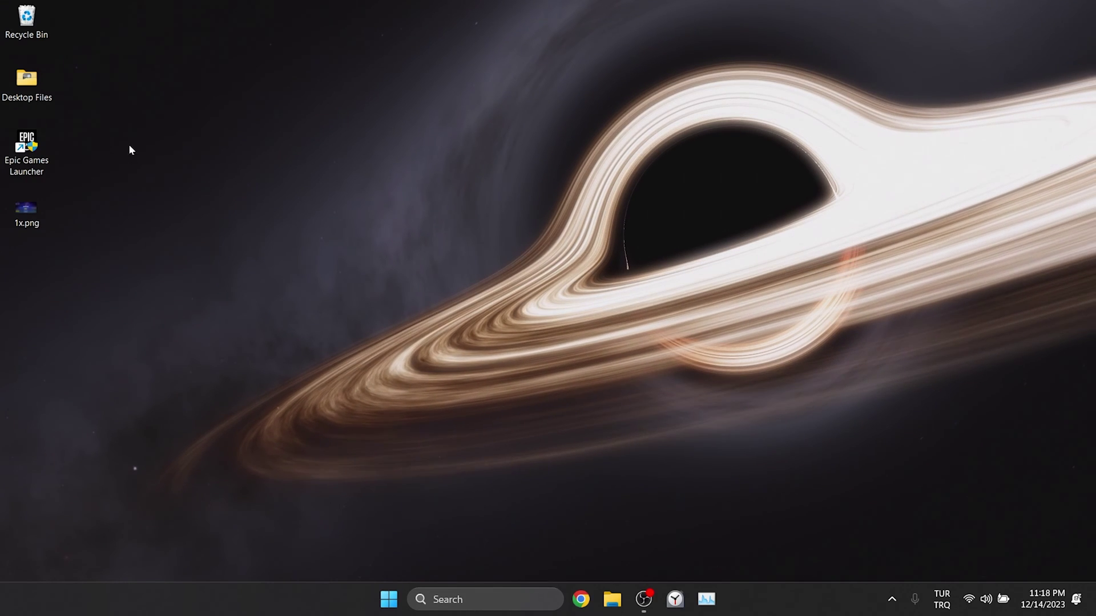
# Launch Epic Games Launcher and open Fortnite's install location, D:\Epic Games\Fortnite, from Library > Manage
pyautogui.doubleClick(25, 149)
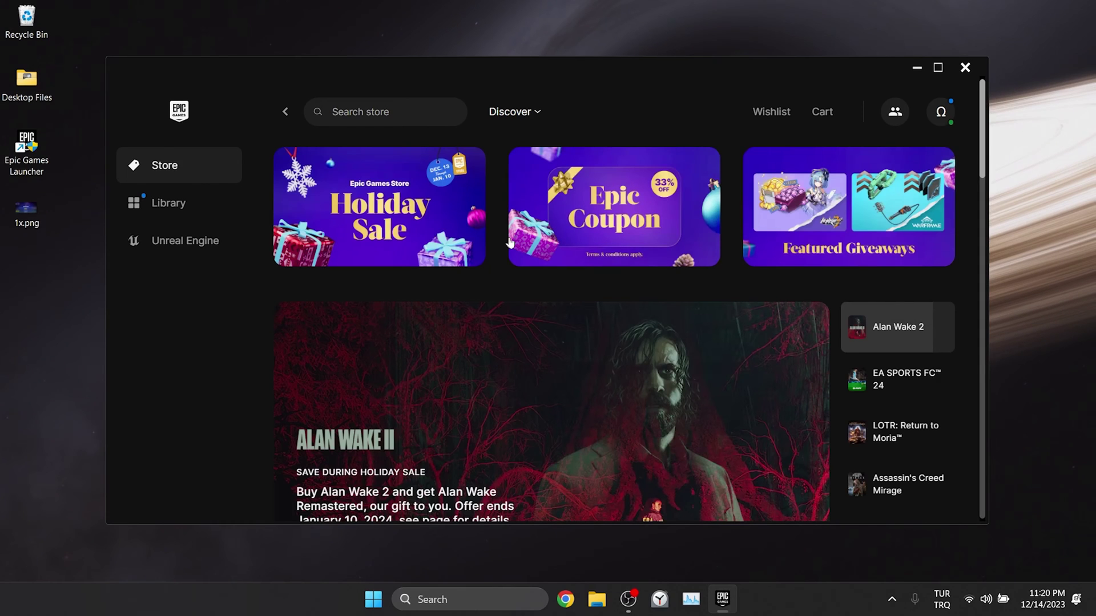
pyautogui.click(176, 204)
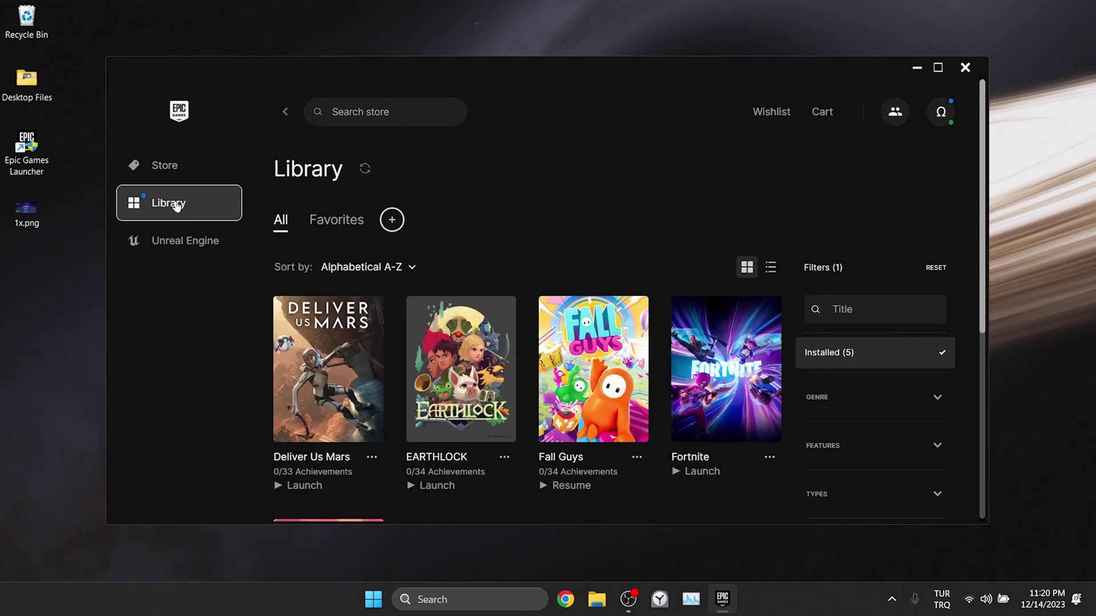
pyautogui.click(769, 457)
pyautogui.click(608, 328)
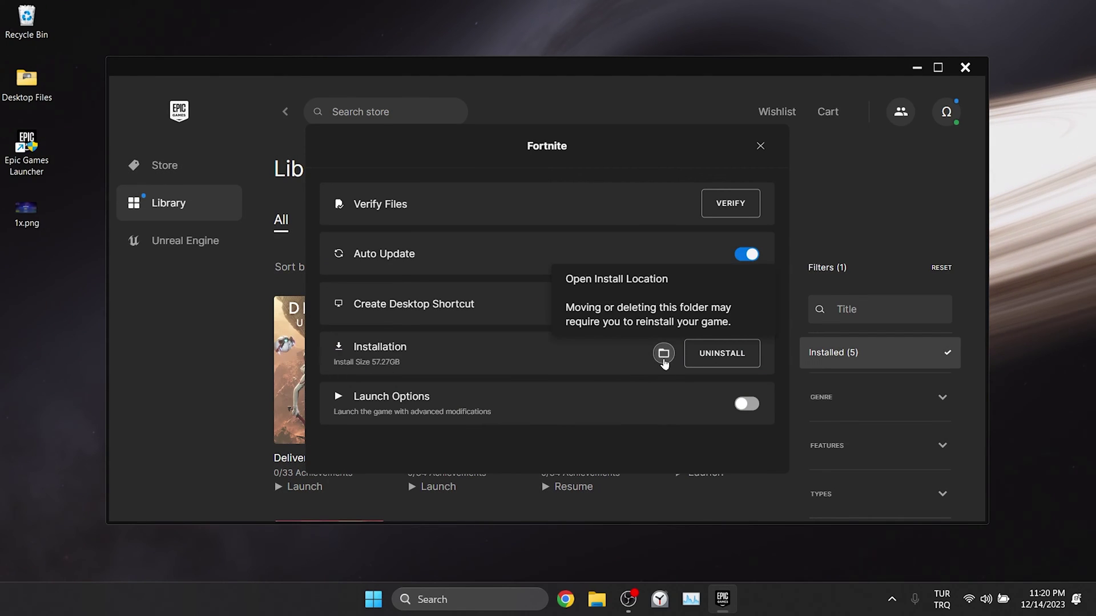
pyautogui.click(663, 358)
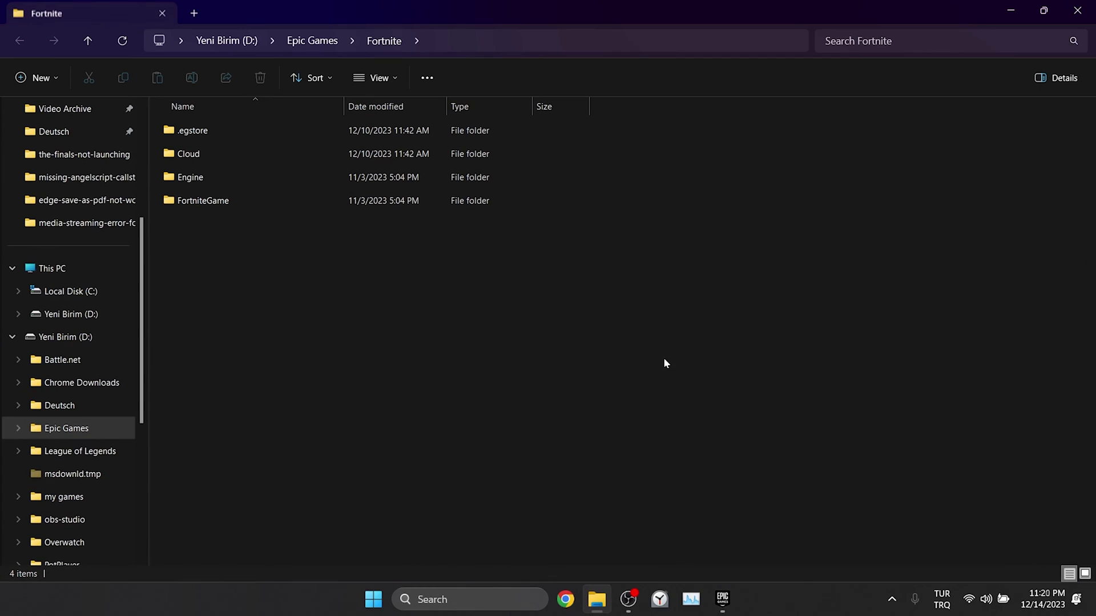
# Go into FortniteGame\Binaries\Win64 and scroll down to the FortniteClient executables
pyautogui.doubleClick(201, 201)
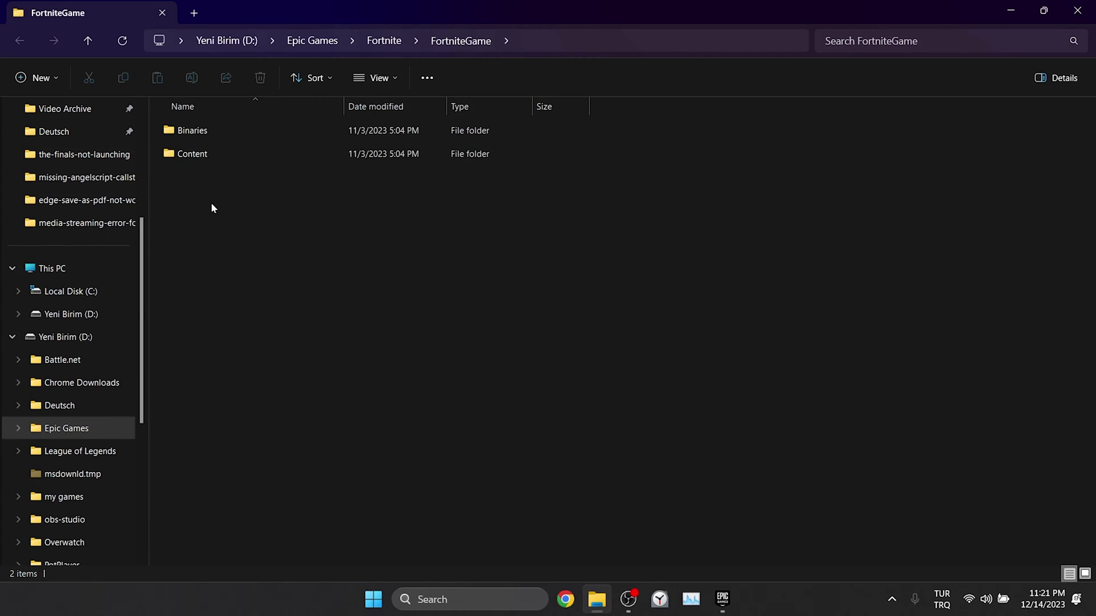
pyautogui.click(203, 132)
pyautogui.doubleClick(202, 132)
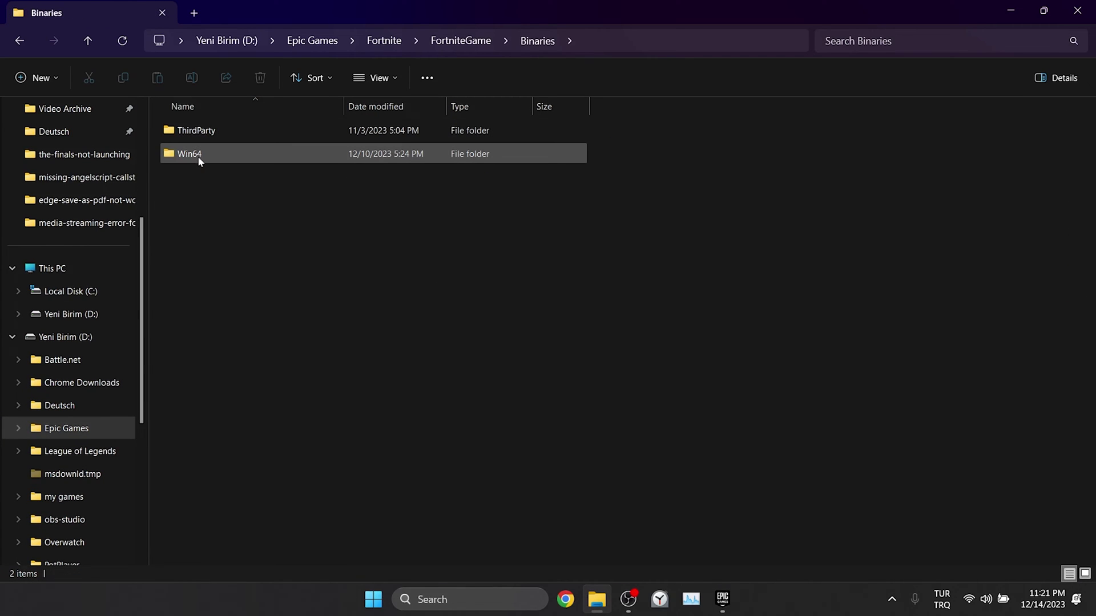
pyautogui.doubleClick(197, 156)
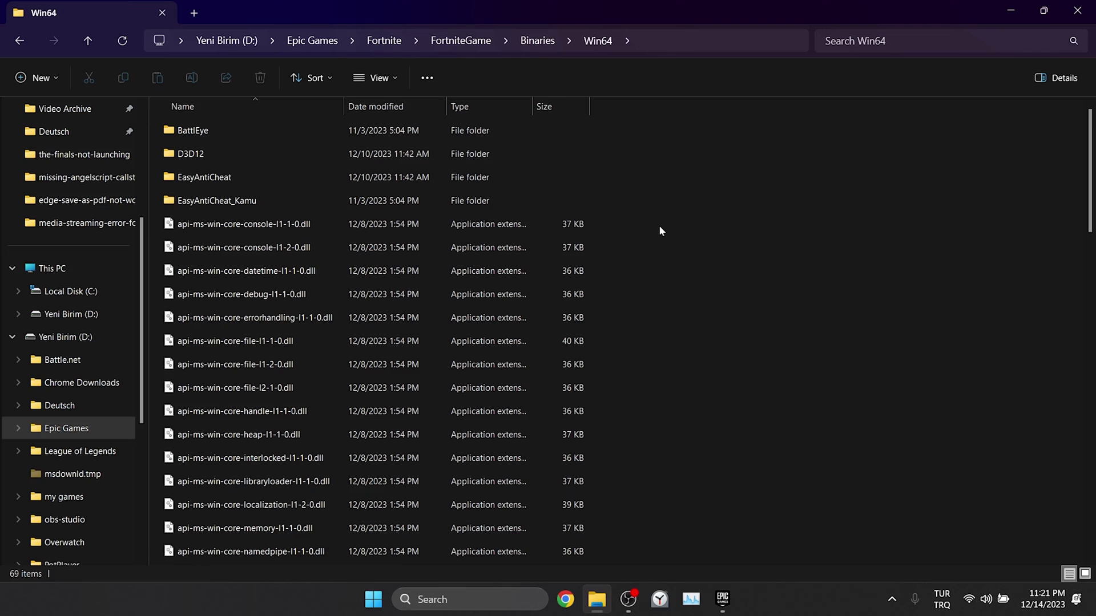
pyautogui.scroll(-9, 660, 229)
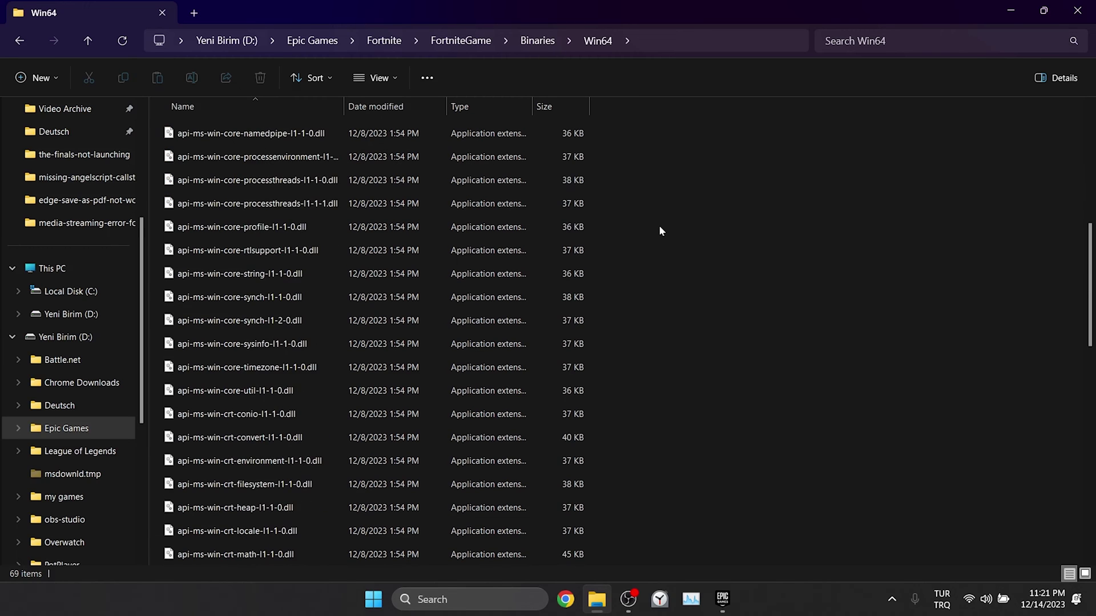
pyautogui.scroll(-5, 660, 230)
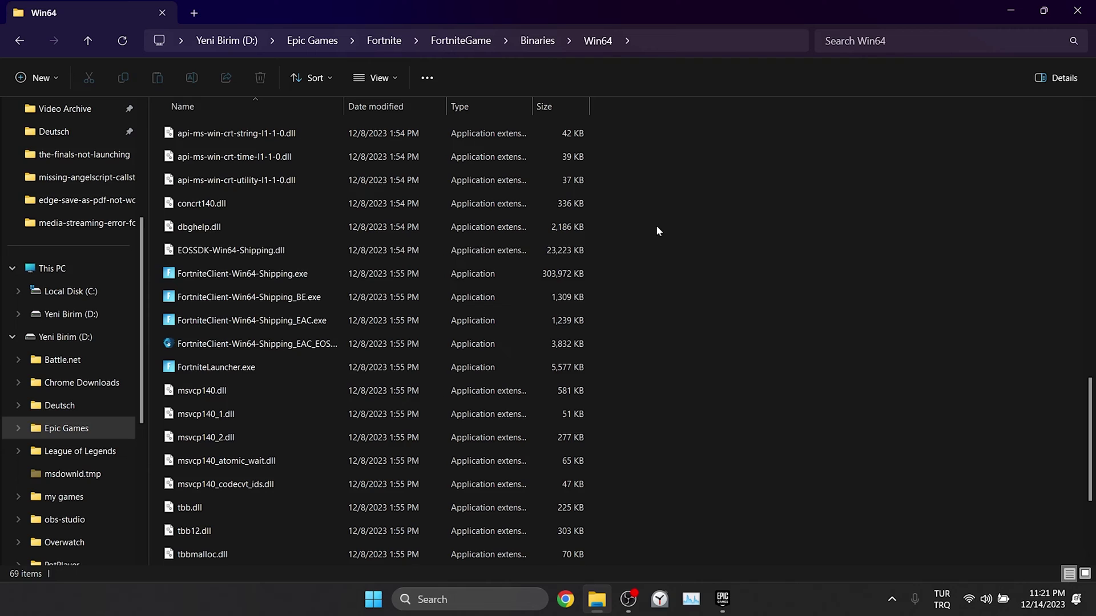
# Set FortniteClient-Win64-Shipping.exe to Windows 8 compatibility with fullscreen optimizations disabled
pyautogui.rightClick(200, 277)
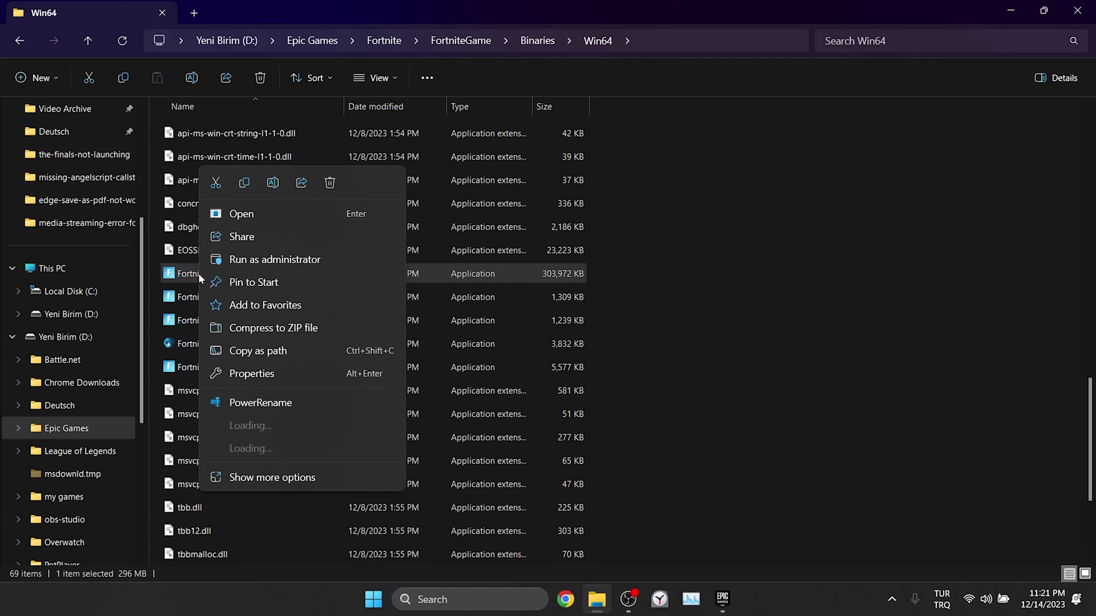
pyautogui.click(252, 374)
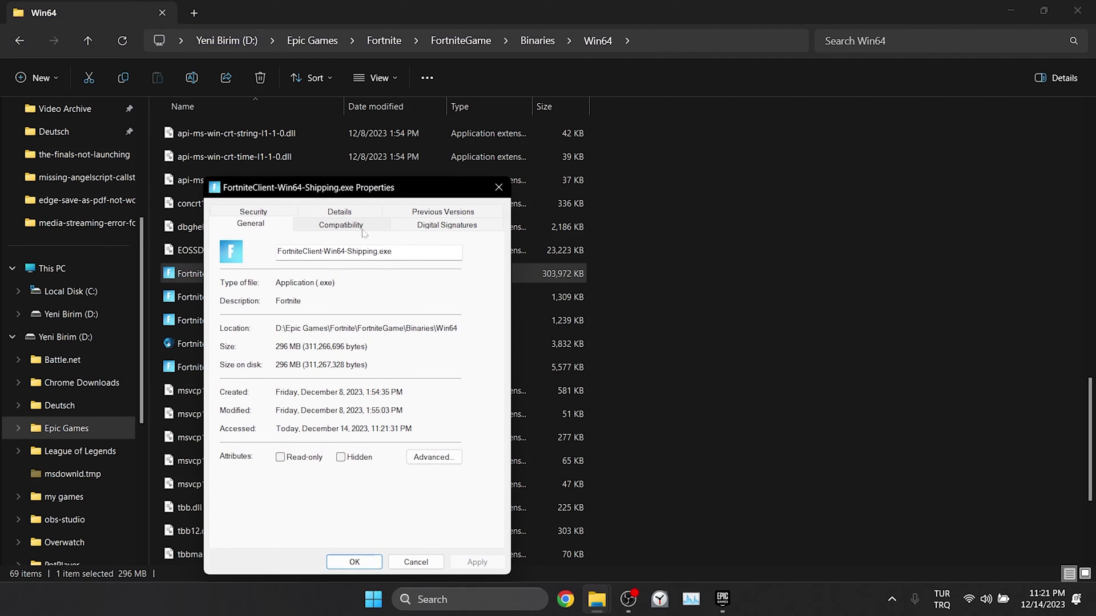
pyautogui.click(363, 227)
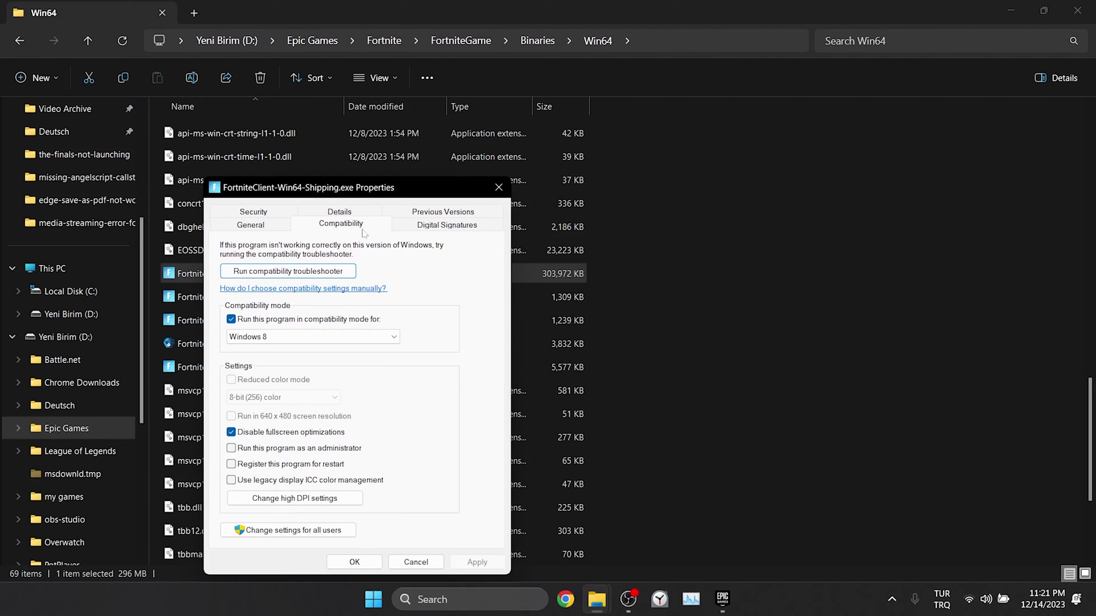
pyautogui.click(231, 433)
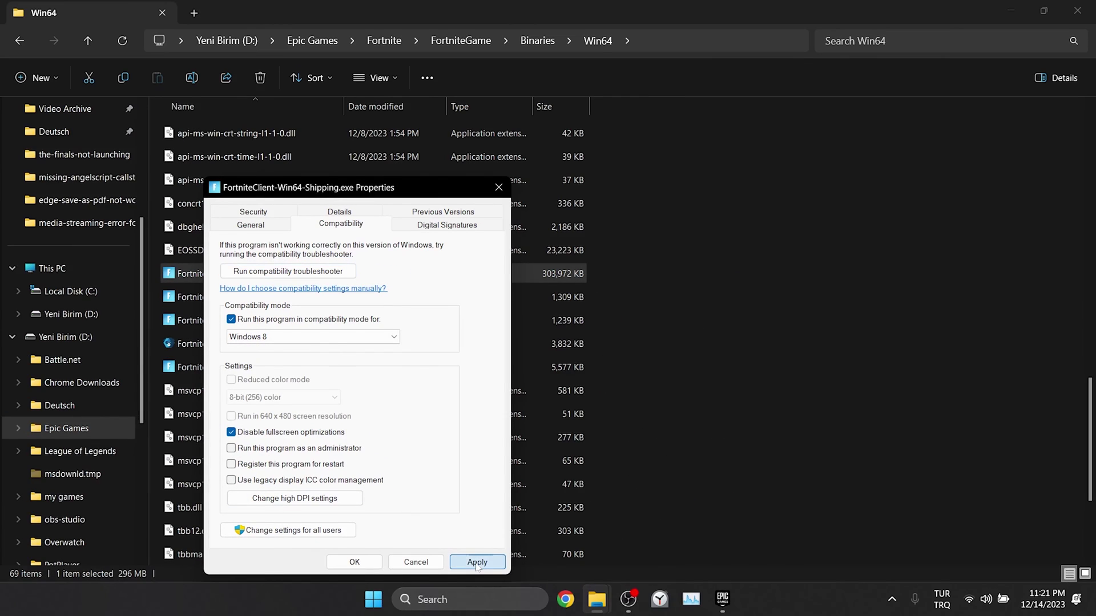
pyautogui.click(477, 563)
pyautogui.click(354, 562)
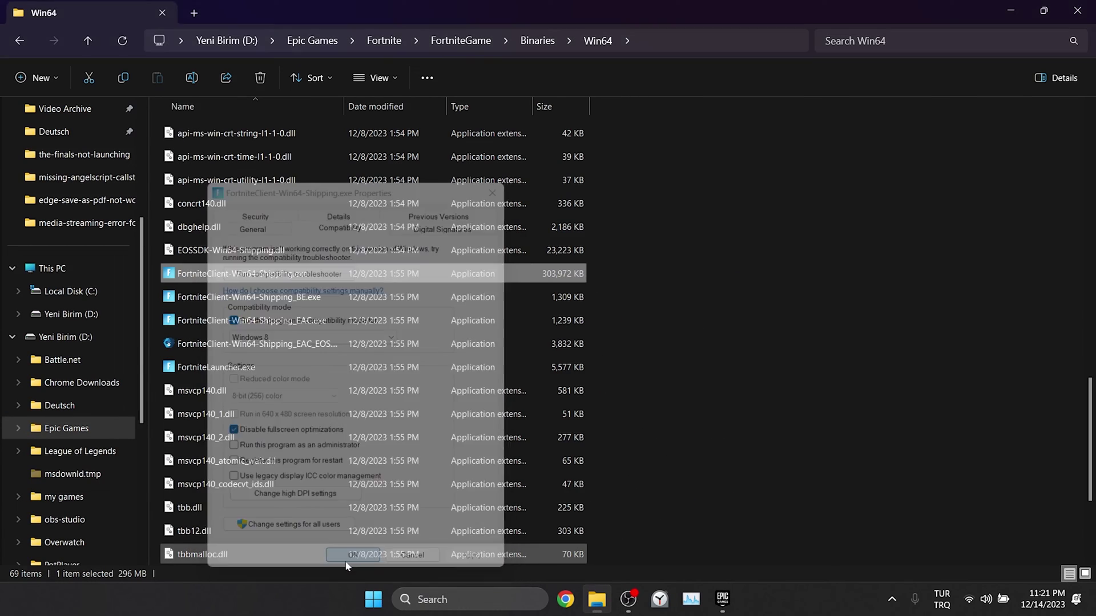
# Apply Windows 8 compatibility settings to the BE and EAC shipping executables
pyautogui.click(223, 298)
pyautogui.rightClick(222, 299)
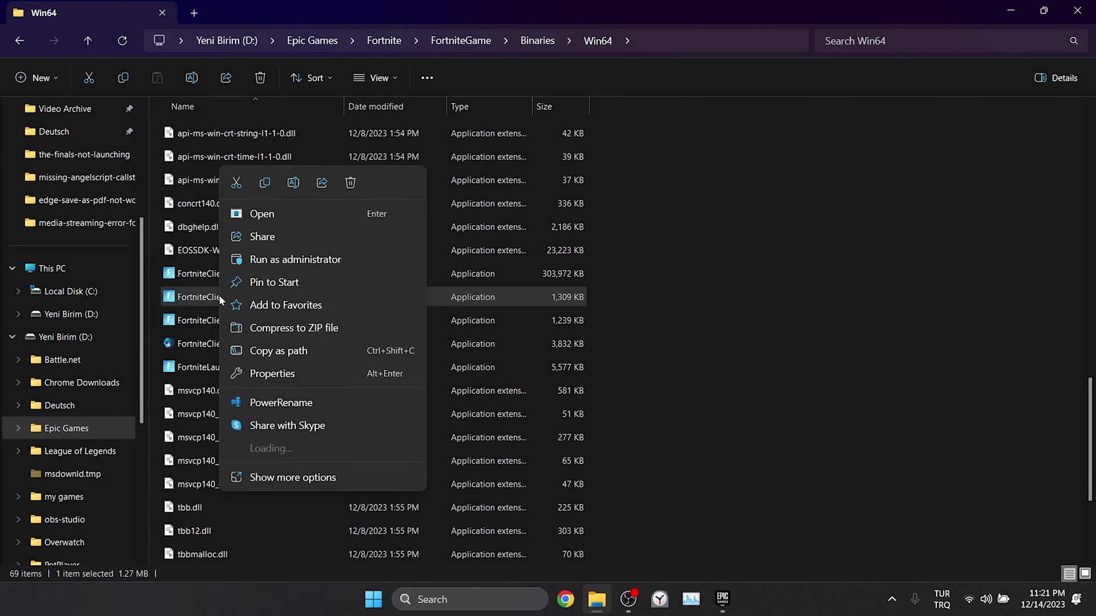
pyautogui.click(262, 374)
pyautogui.click(368, 228)
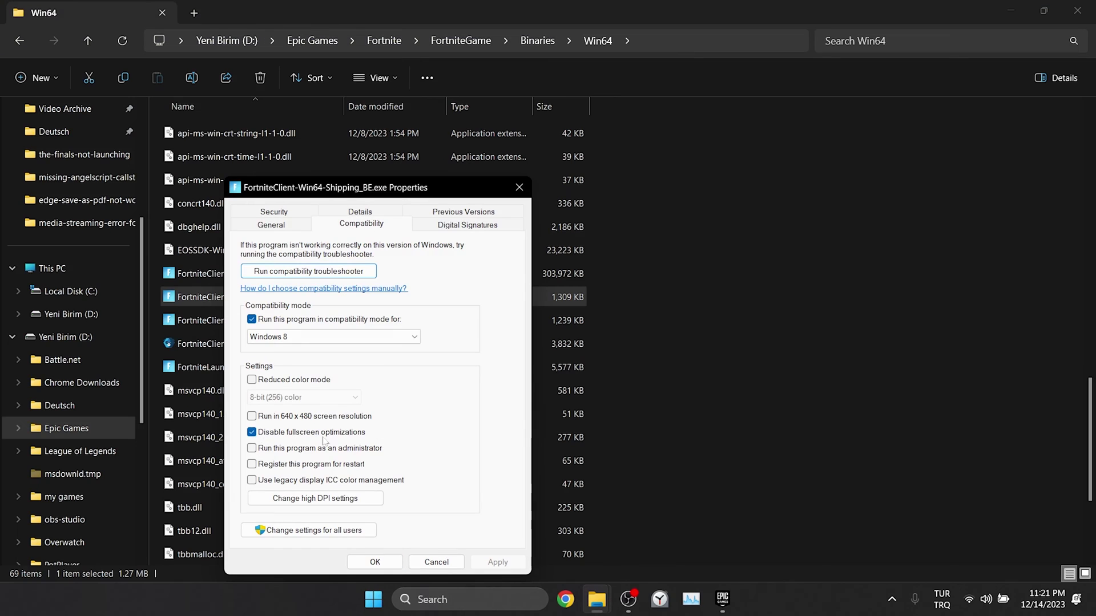
pyautogui.click(375, 562)
pyautogui.click(228, 320)
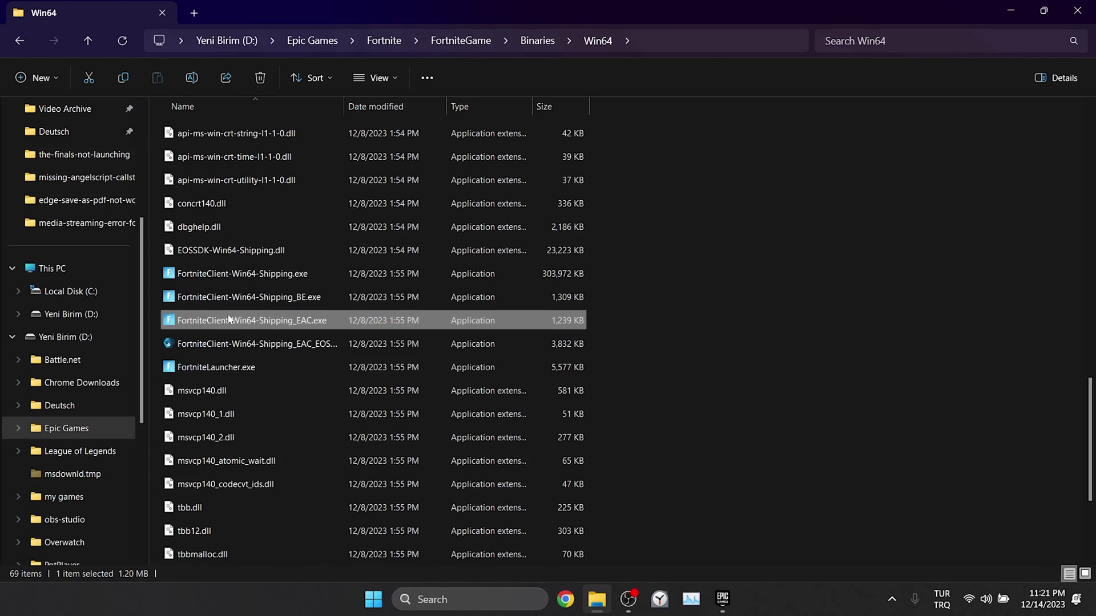
pyautogui.rightClick(228, 321)
pyautogui.click(296, 377)
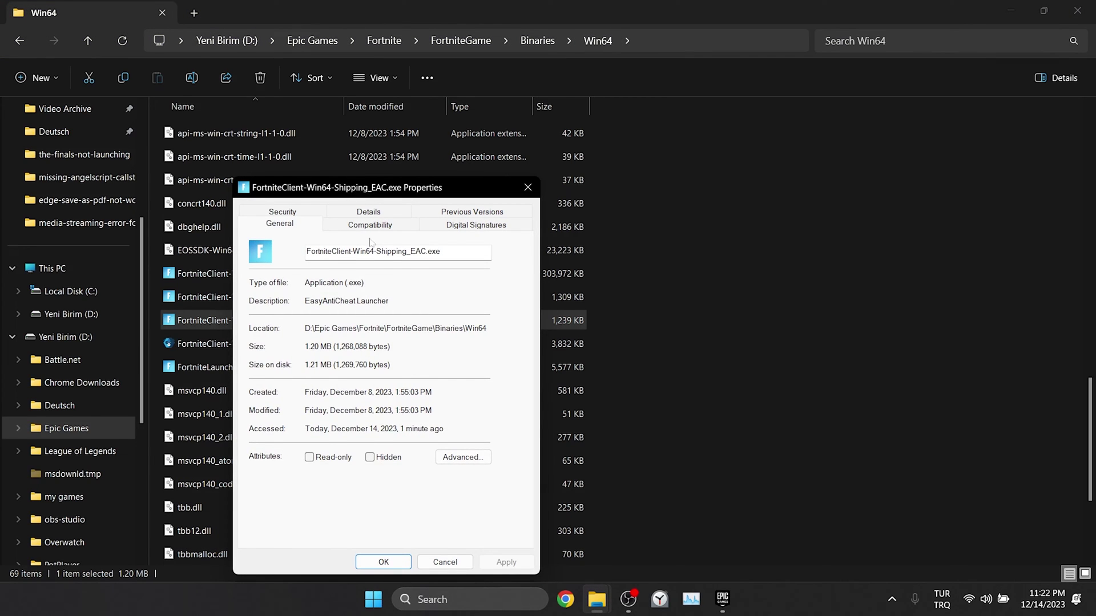
pyautogui.click(370, 226)
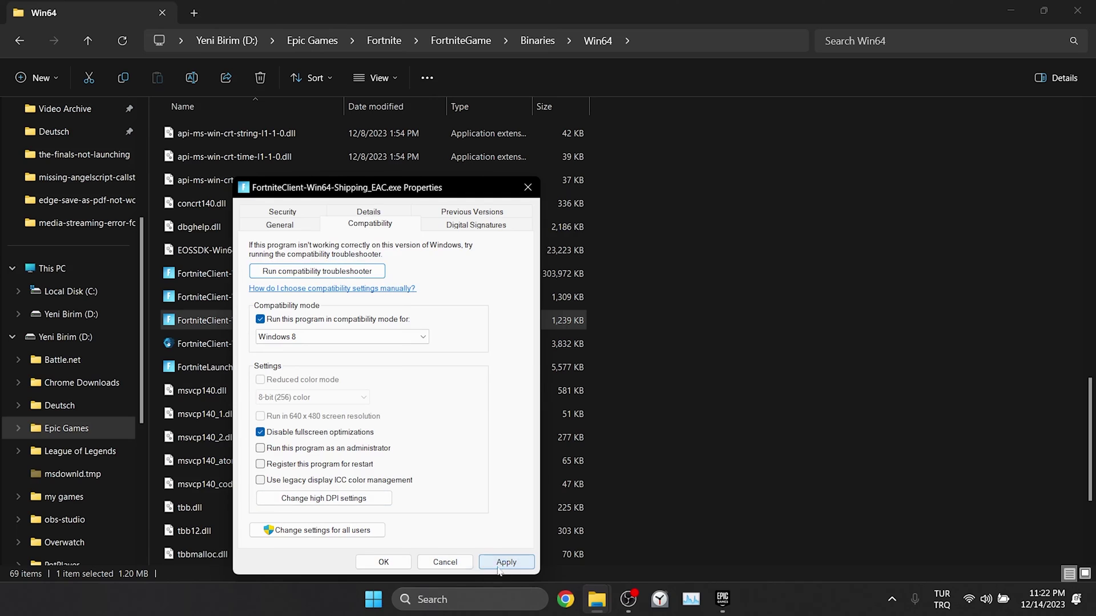
pyautogui.click(506, 562)
pyautogui.click(383, 562)
# Apply compatibility settings to FortniteLauncher.exe in its Properties
pyautogui.click(217, 367)
pyautogui.rightClick(217, 367)
pyautogui.click(251, 374)
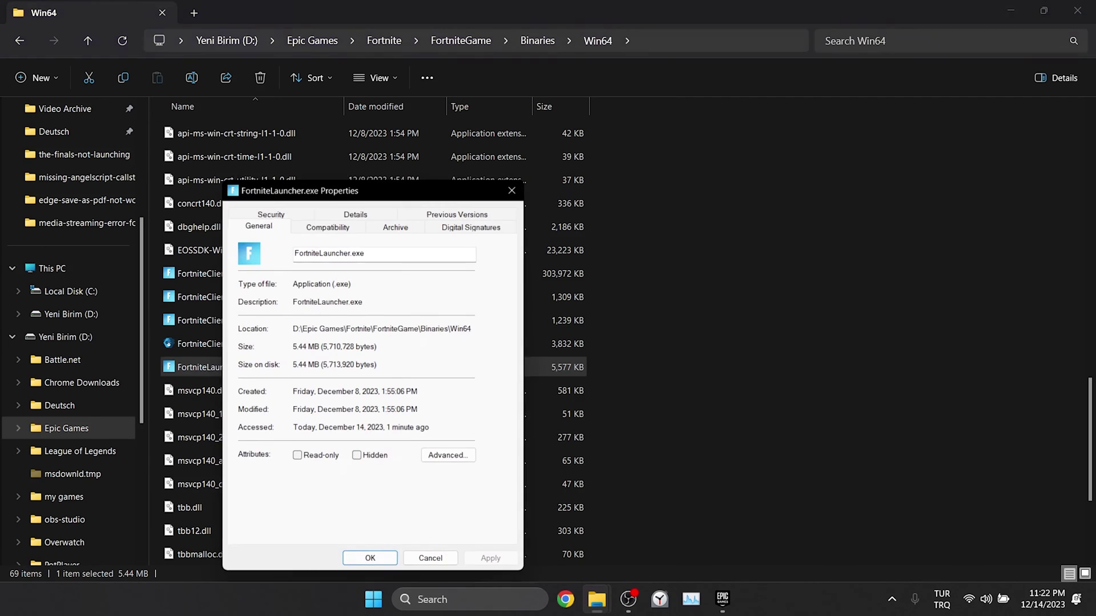
pyautogui.click(350, 228)
pyautogui.click(494, 562)
pyautogui.click(370, 563)
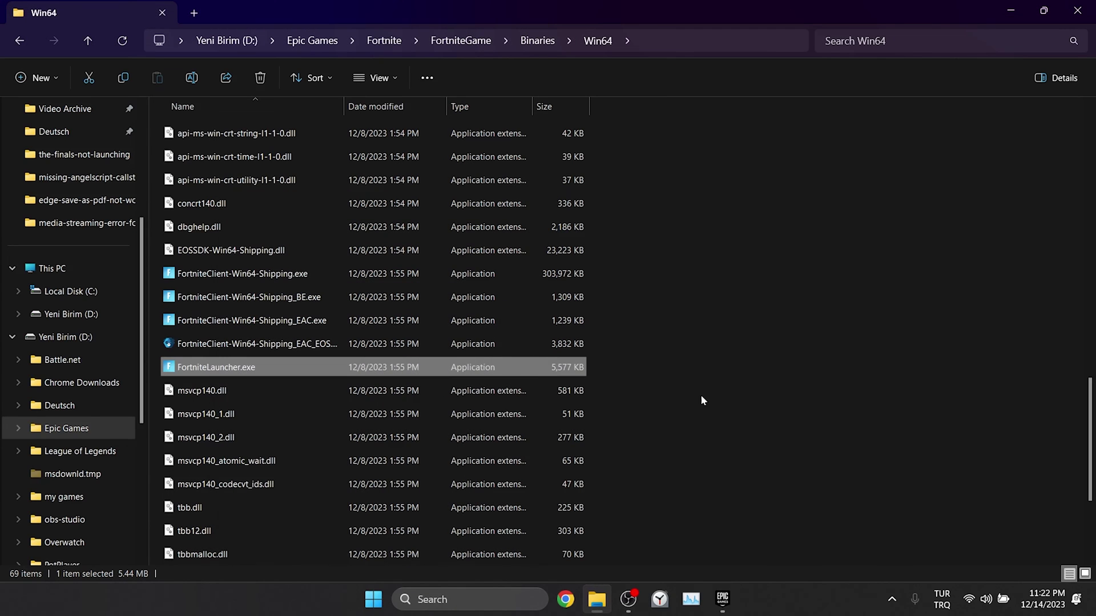
# Close the Win64 window and Epic Games Launcher, then restart the PC via Alt+F4
pyautogui.click(1090, 4)
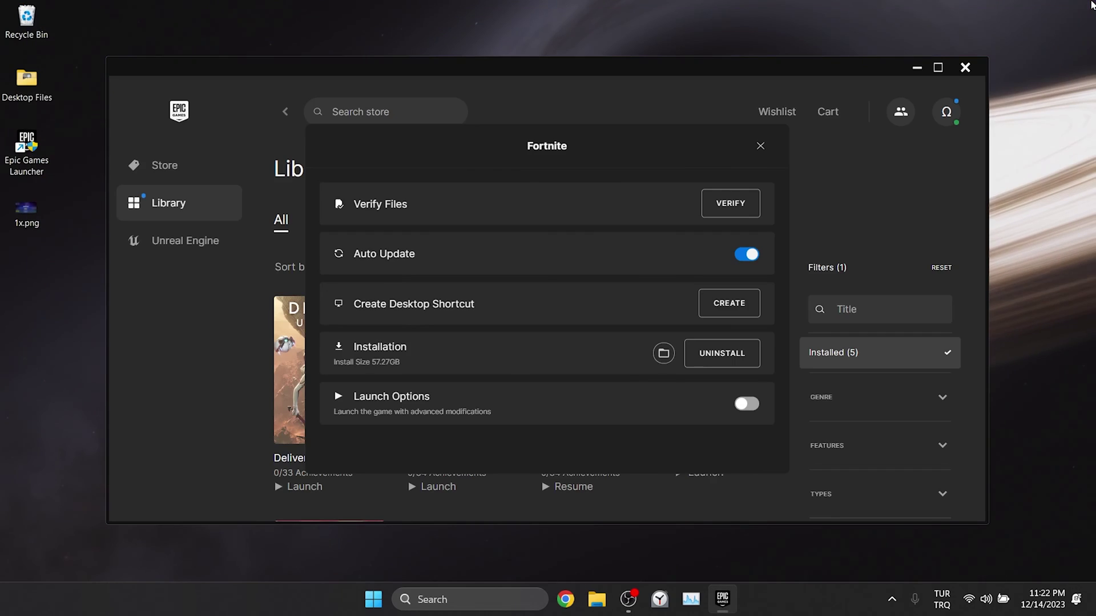
pyautogui.click(964, 67)
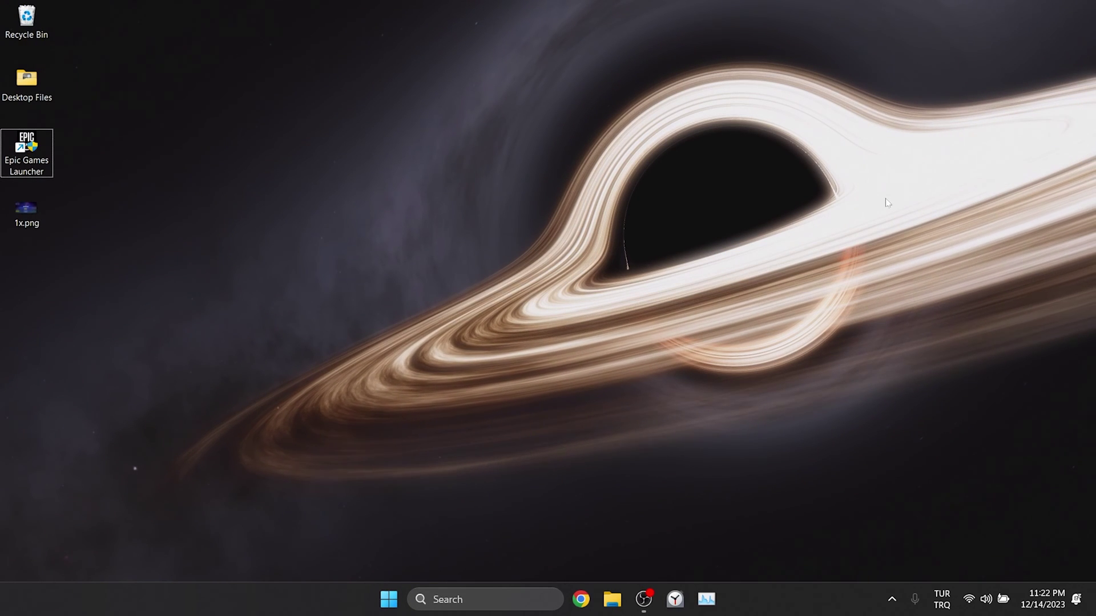
pyautogui.hotkey('alt', 'F4')
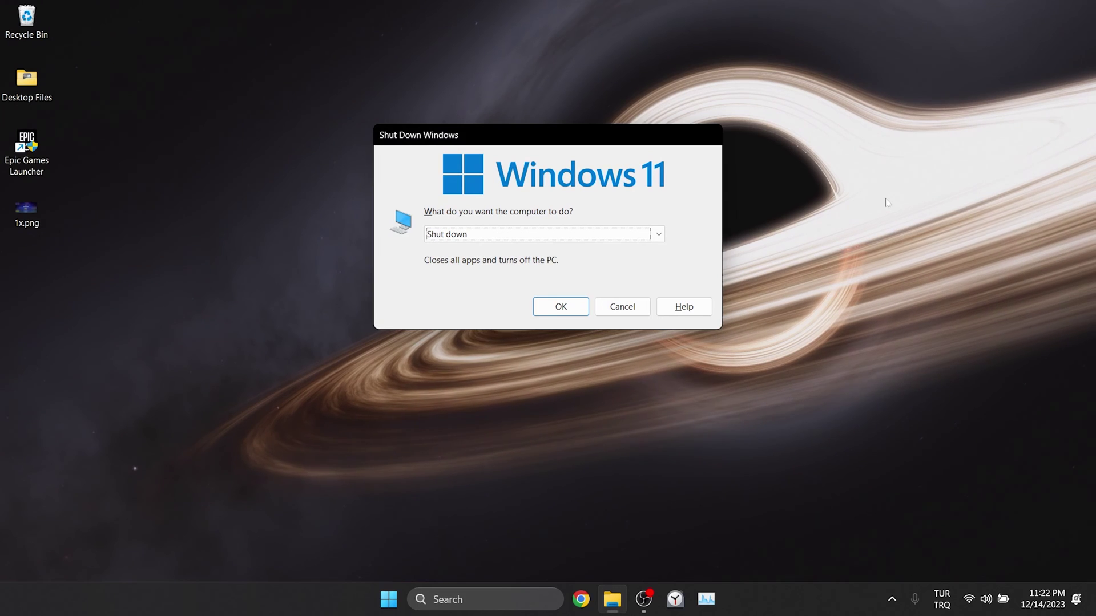
pyautogui.press('Down')
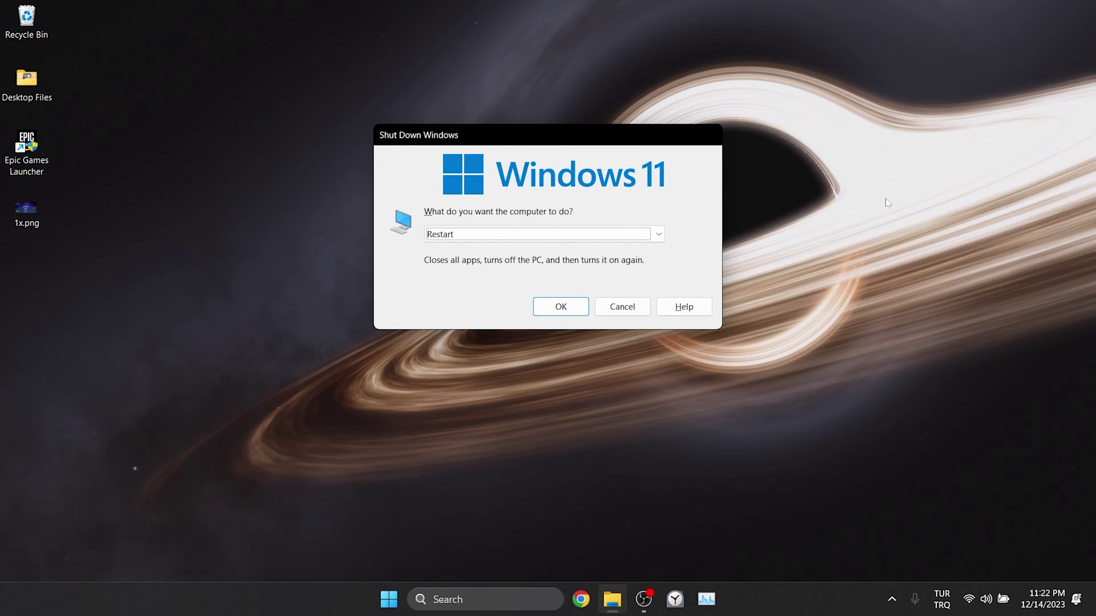
pyautogui.press('Return')
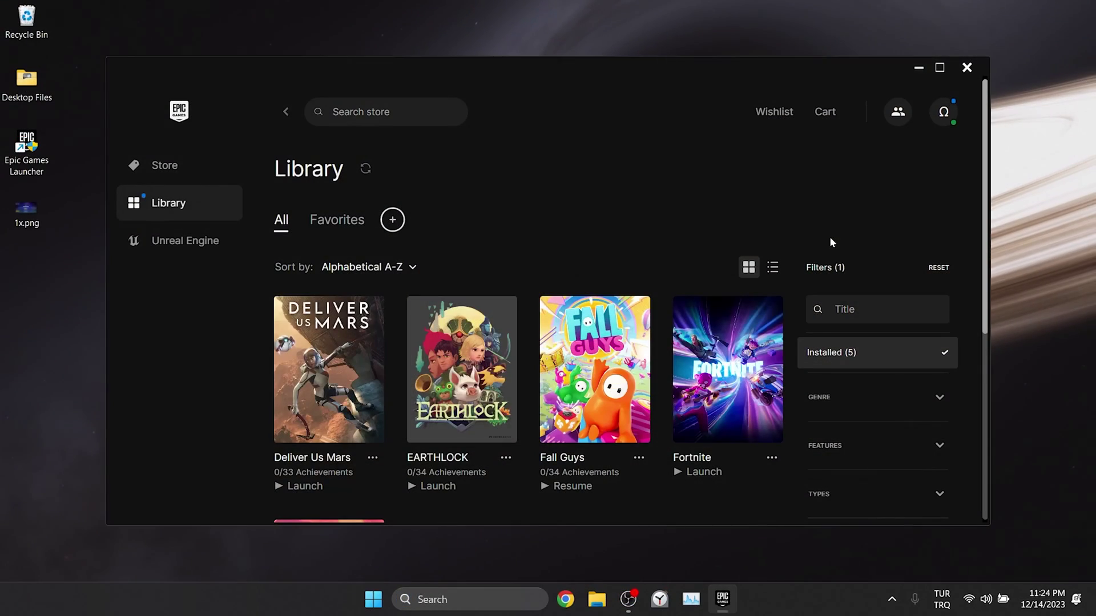
# Reopen Fortnite's install folder from its Manage settings in Epic Games Launcher
pyautogui.click(770, 457)
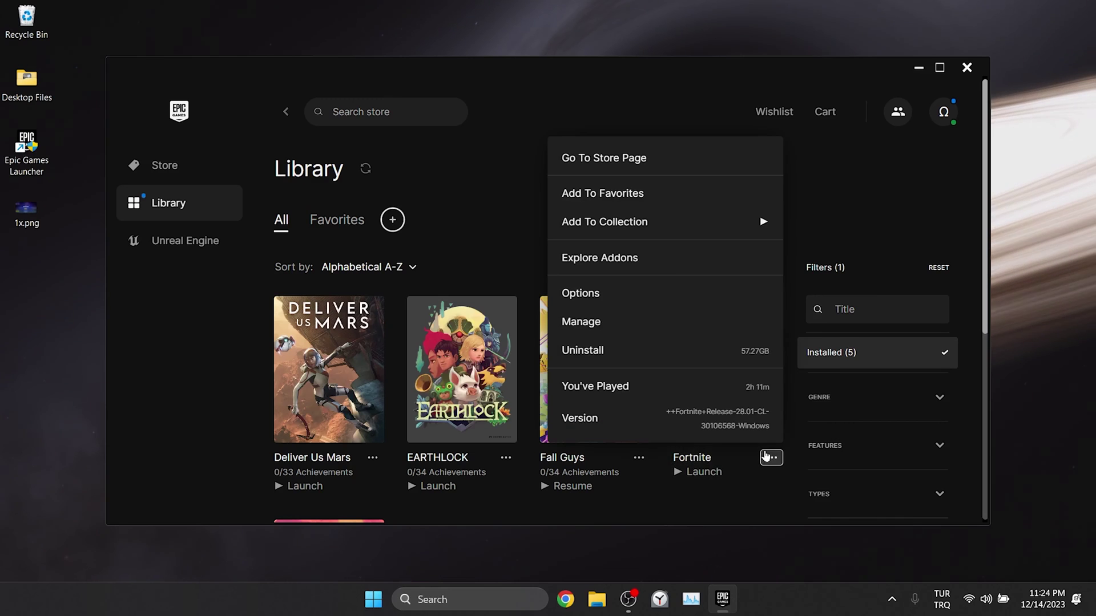
pyautogui.click(642, 326)
pyautogui.click(665, 355)
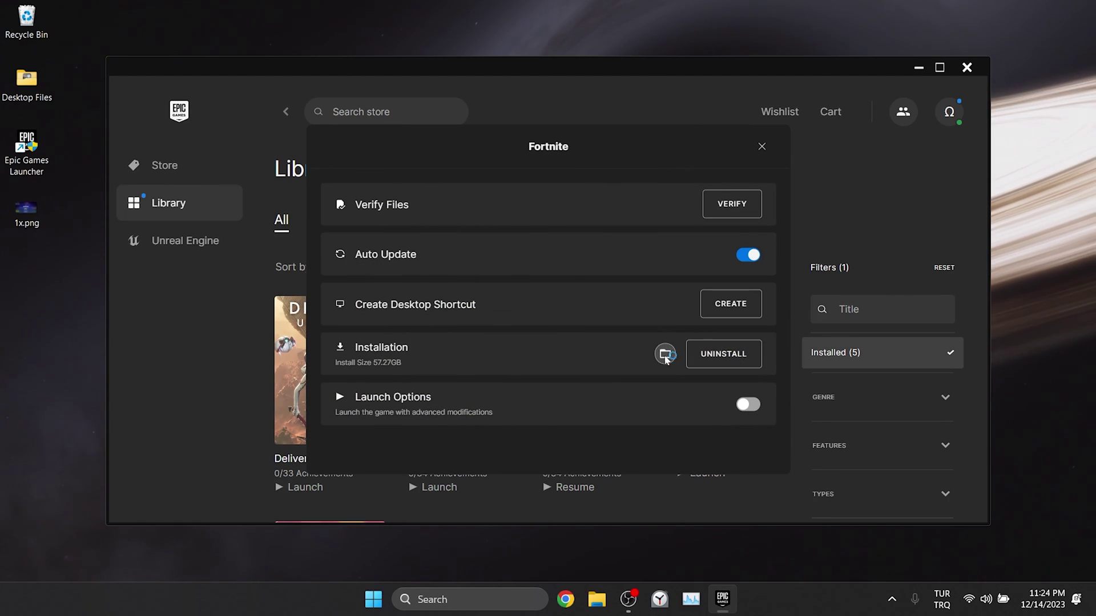
# Navigate to FortniteGame\Binaries\Win64 and scroll to the client executables
pyautogui.doubleClick(263, 200)
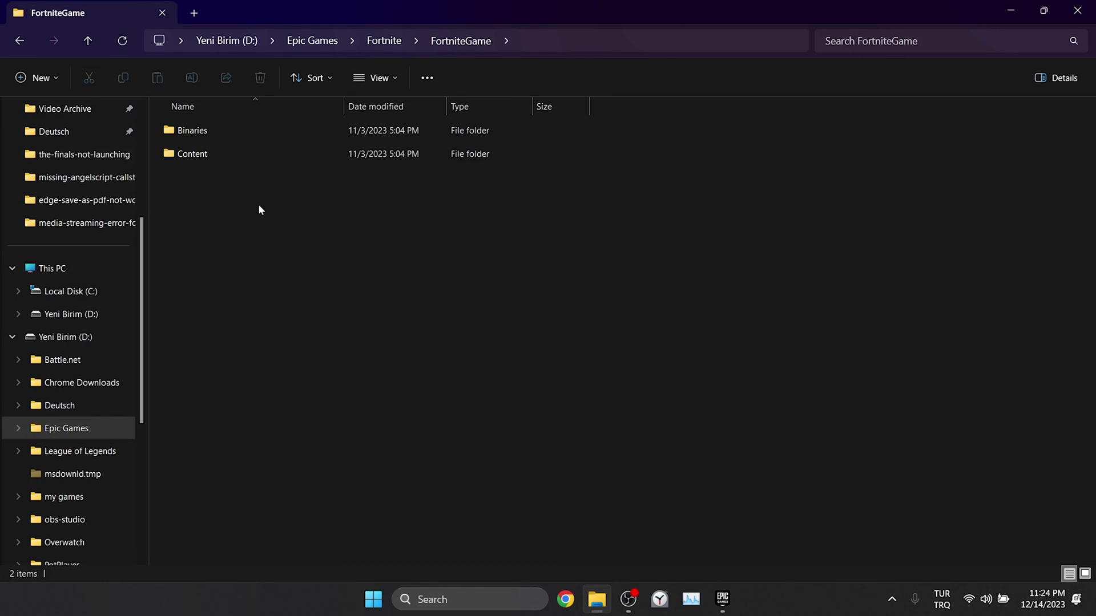
pyautogui.doubleClick(232, 132)
pyautogui.doubleClick(234, 155)
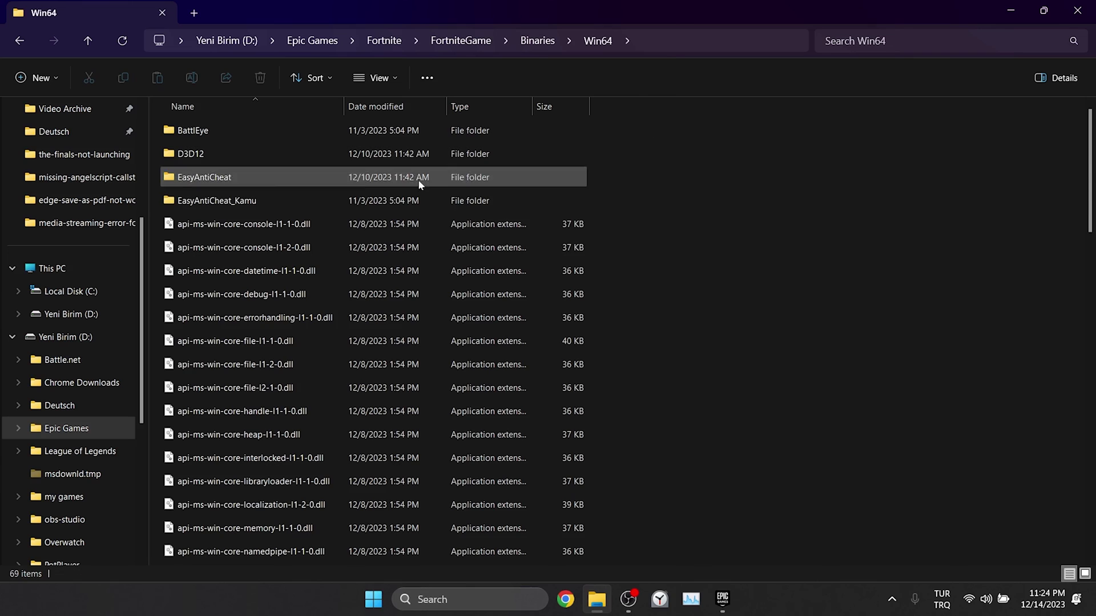
pyautogui.scroll(-2, 665, 204)
pyautogui.scroll(-12, 666, 210)
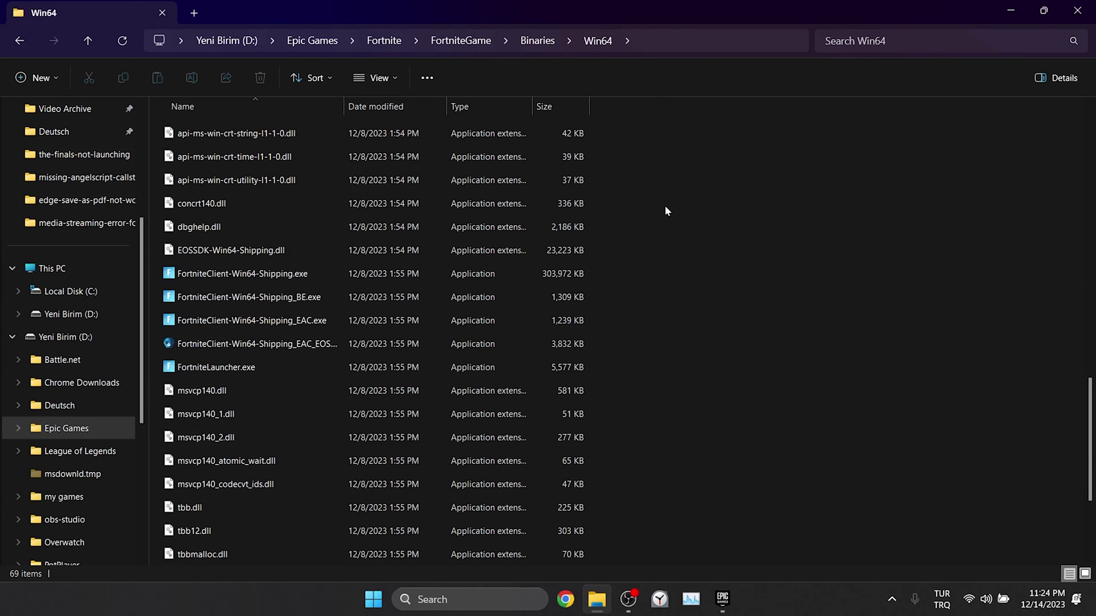
# Confirm Windows 8 mode and disabled fullscreen optimizations for FortniteClient-Win64-Shipping.exe and apply
pyautogui.rightClick(199, 279)
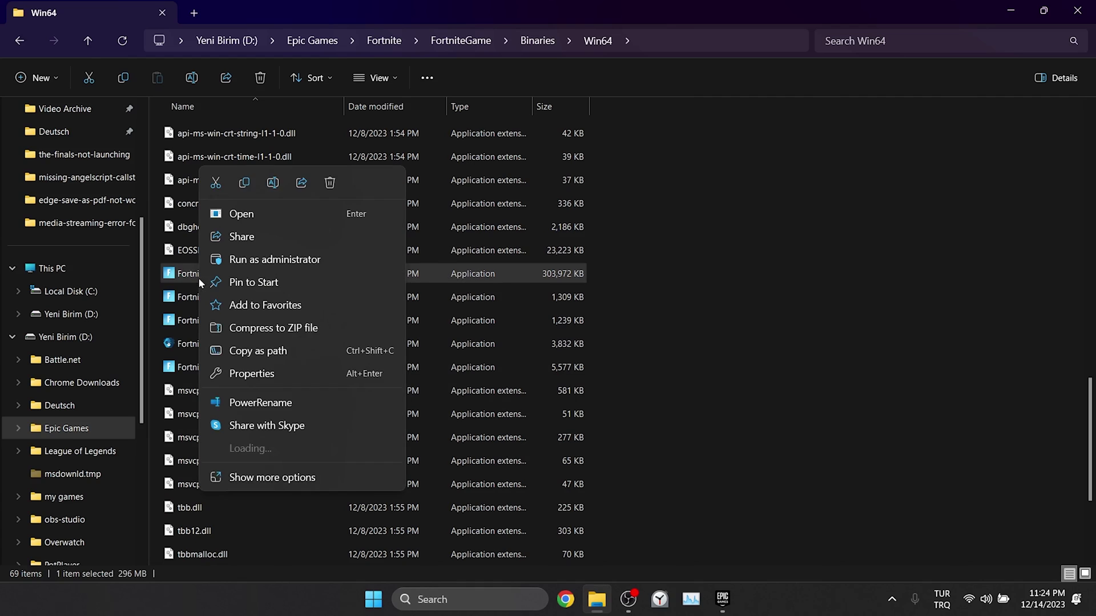
pyautogui.click(254, 375)
pyautogui.click(354, 225)
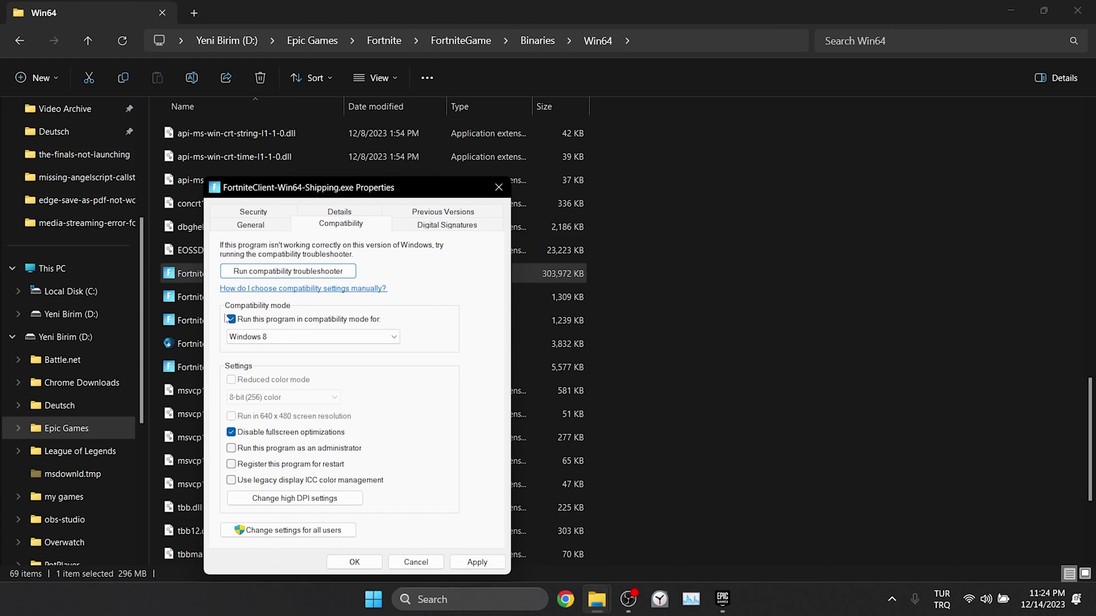
pyautogui.click(479, 563)
pyautogui.click(339, 561)
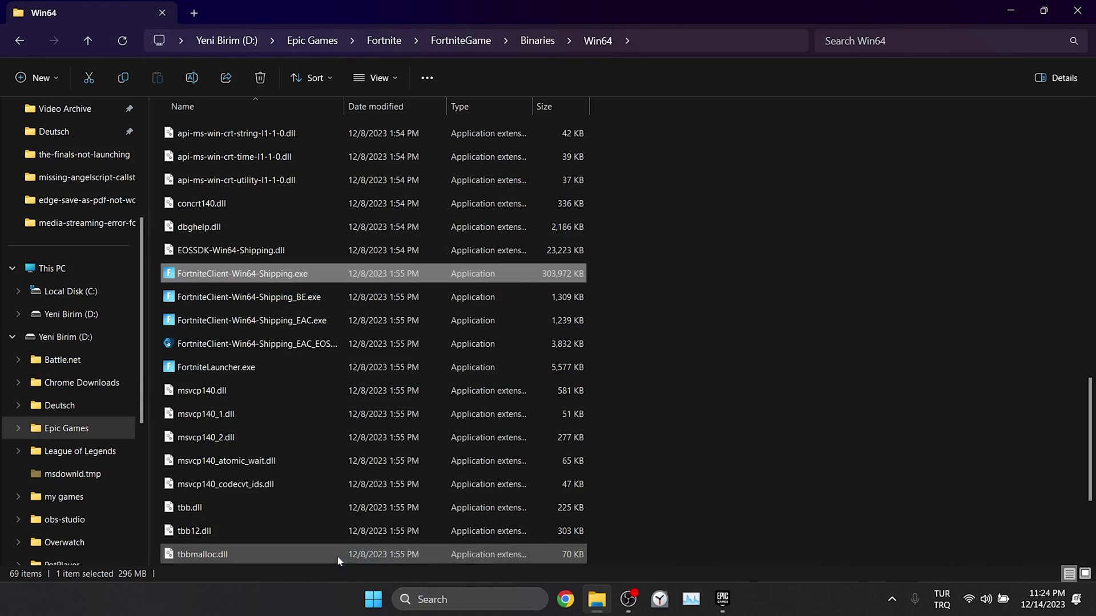
# Apply Windows 8 compatibility to FortniteClient-Win64-Shipping_BE.exe and _EAC.exe
pyautogui.rightClick(245, 300)
pyautogui.click(305, 372)
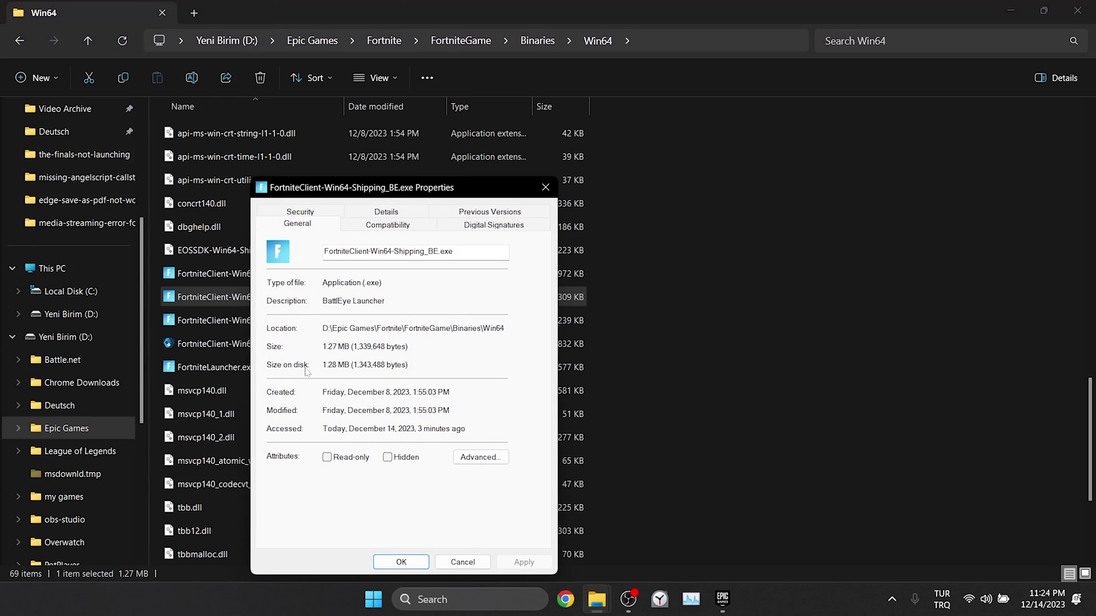
pyautogui.click(388, 226)
pyautogui.click(524, 562)
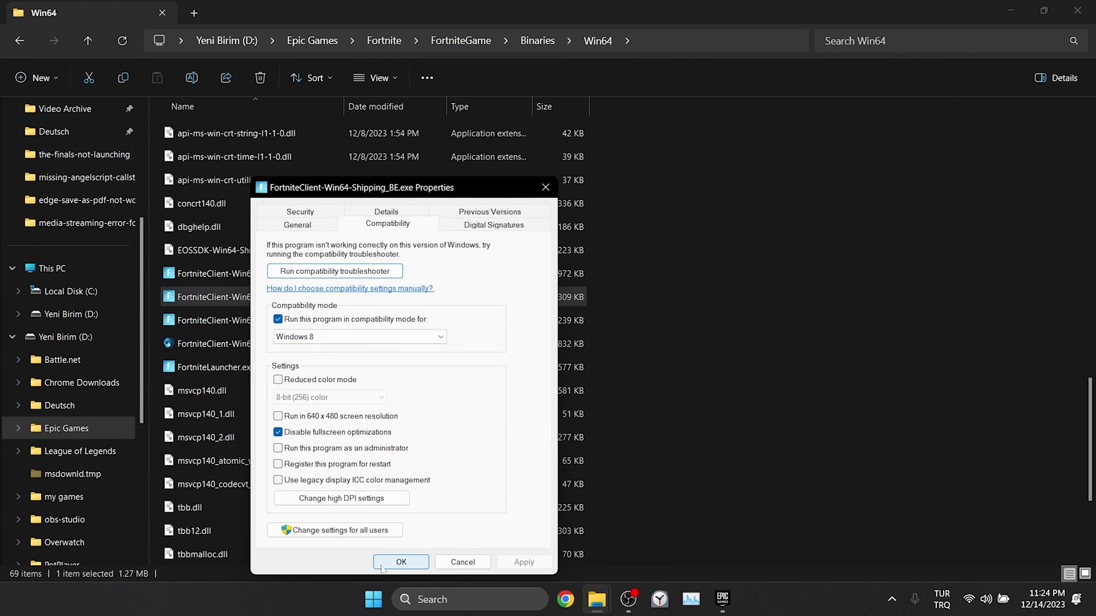
pyautogui.click(401, 562)
pyautogui.rightClick(218, 320)
pyautogui.click(268, 373)
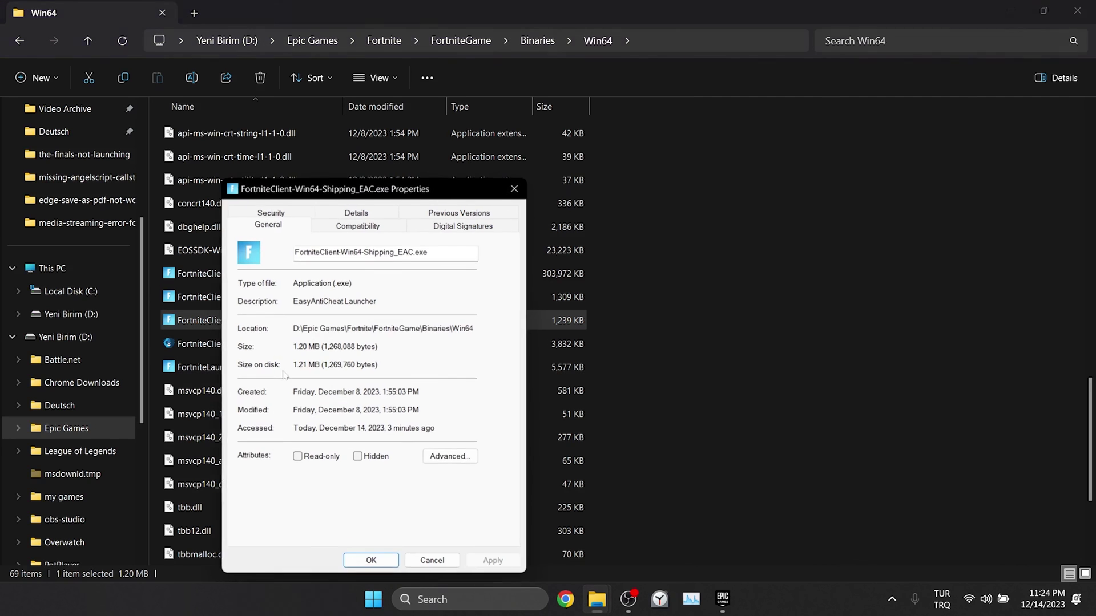
pyautogui.click(368, 227)
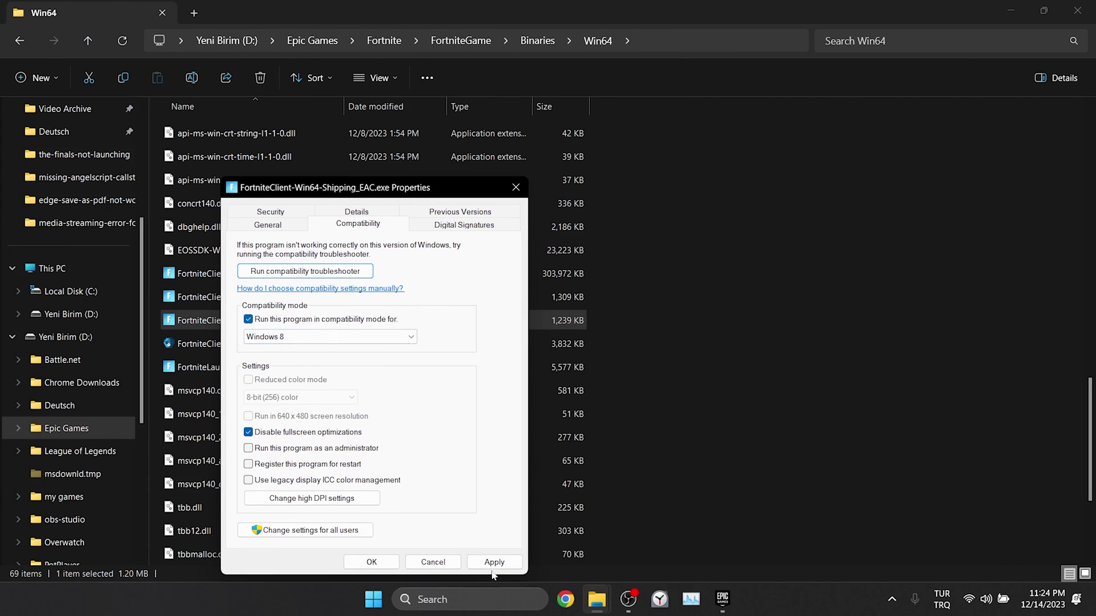
pyautogui.click(371, 562)
# Turn on Windows 8 compatibility for FortniteLauncher.exe and apply it
pyautogui.rightClick(210, 369)
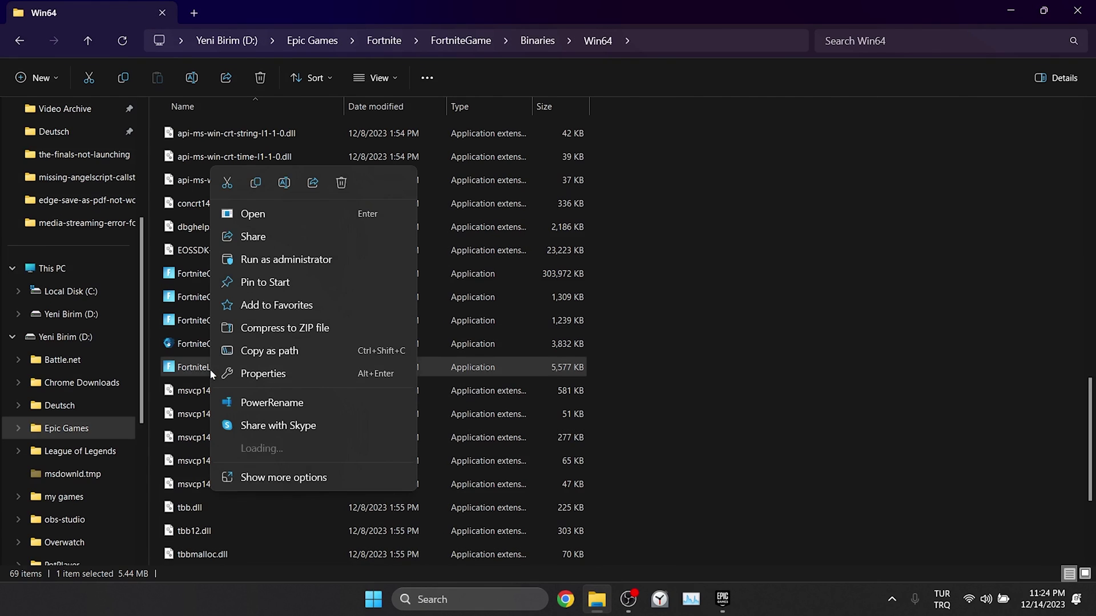
pyautogui.click(289, 374)
pyautogui.click(330, 224)
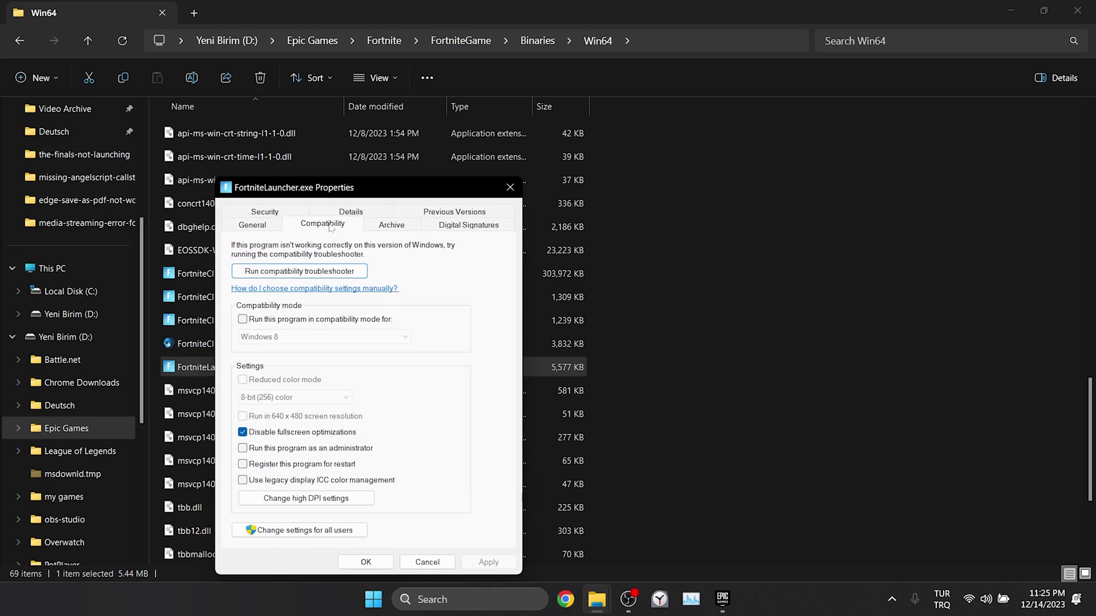
pyautogui.click(479, 562)
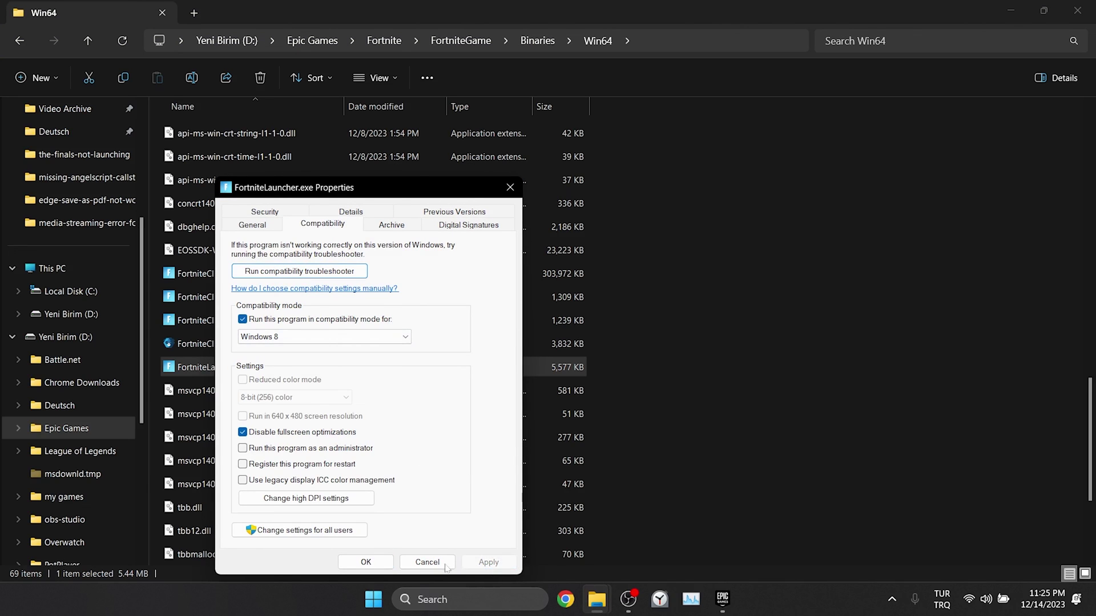
pyautogui.click(374, 562)
pyautogui.click(797, 319)
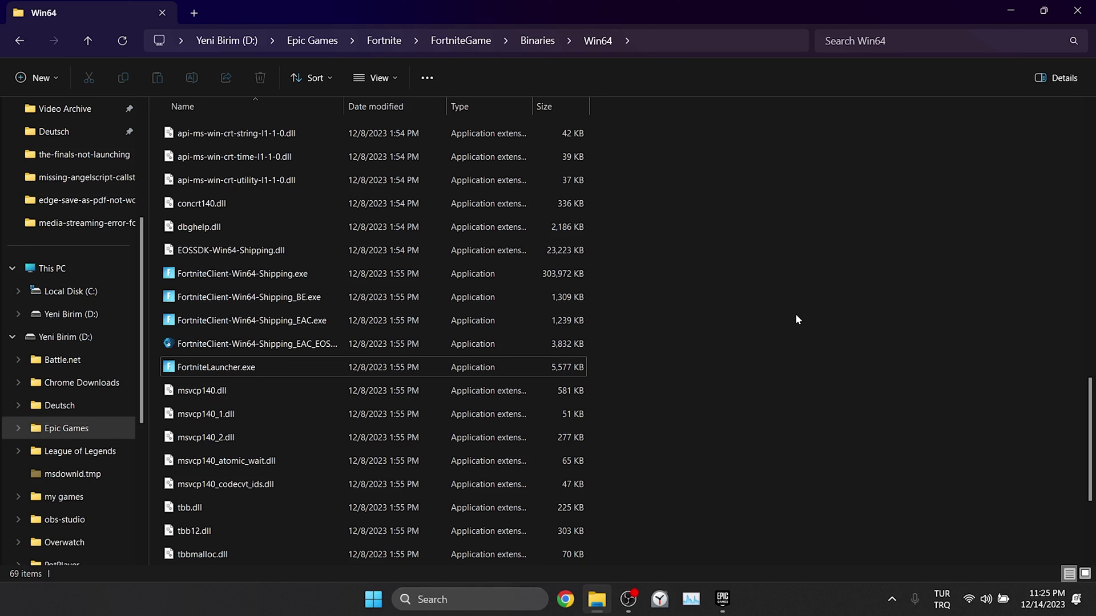
# Show the desktop with Win+D, hiding the Win64 folder window
pyautogui.press('super+d')
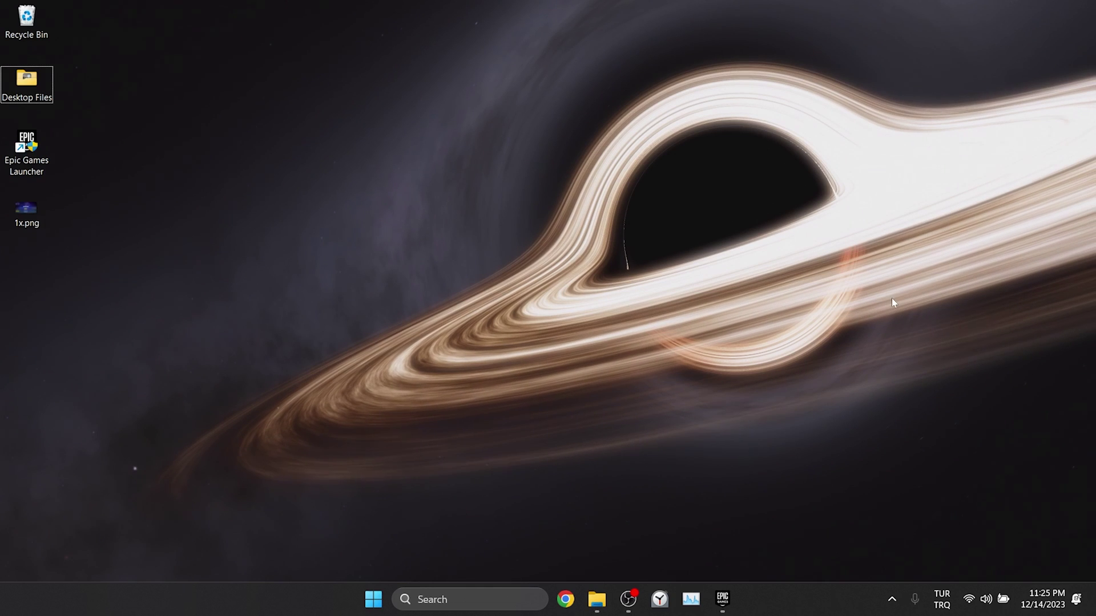